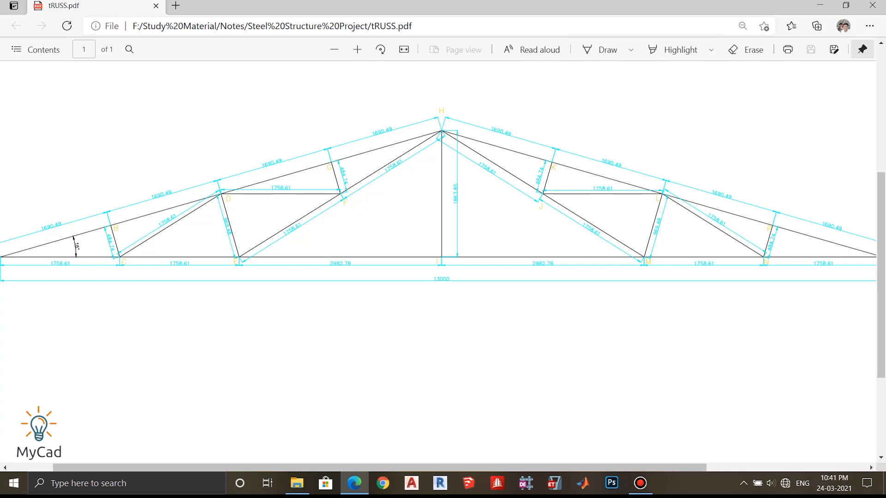
Examine the member lengths, overall span and height in the truss PDF drawing
ctrl+scroll(436, 280, up, 8)
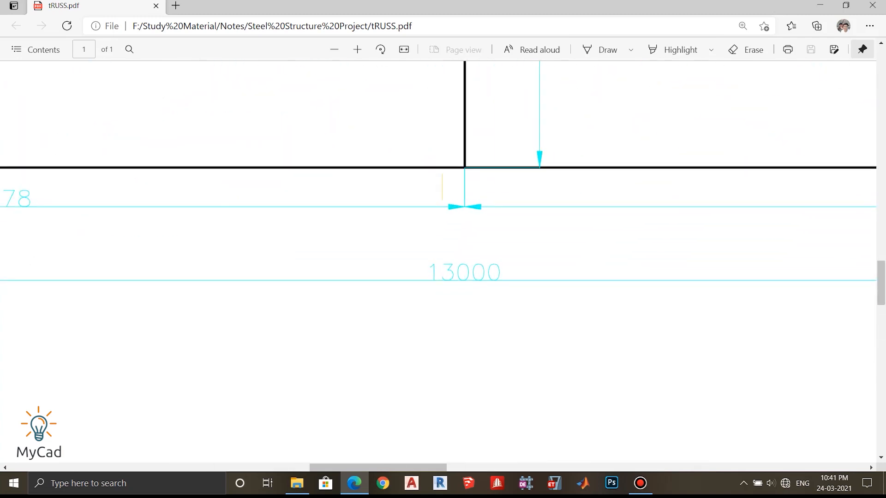
ctrl+scroll(484, 274, down, 5)
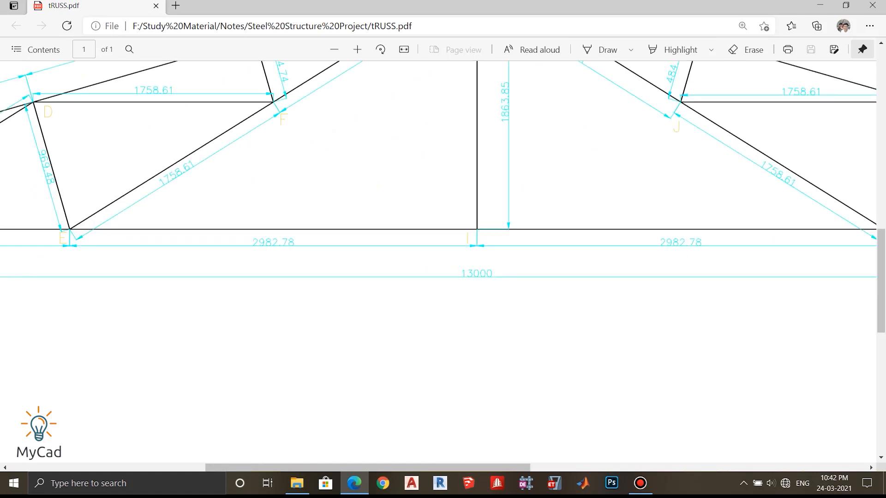
ctrl+scroll(507, 111, up, 2)
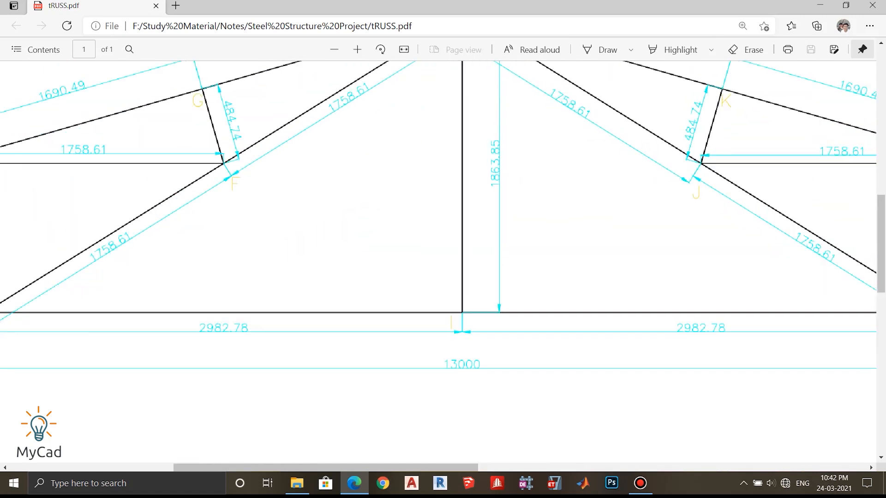
scroll(443, 228, up, 2)
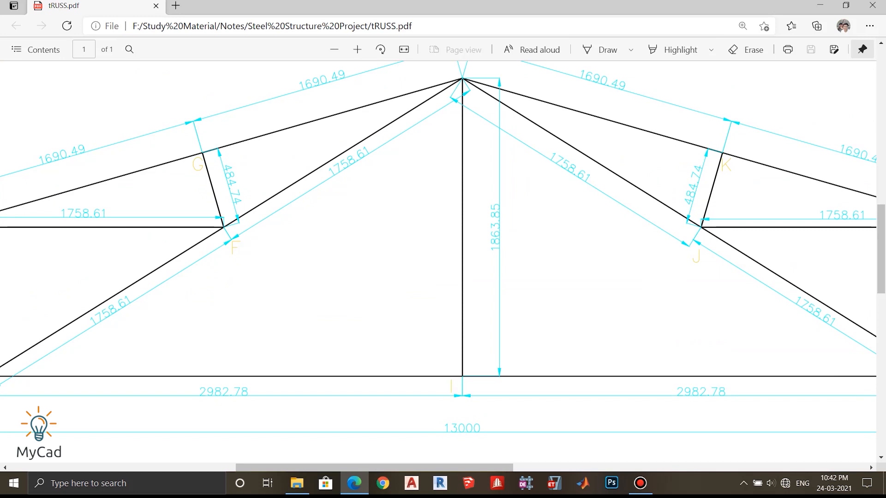
ctrl+scroll(511, 245, down, 3)
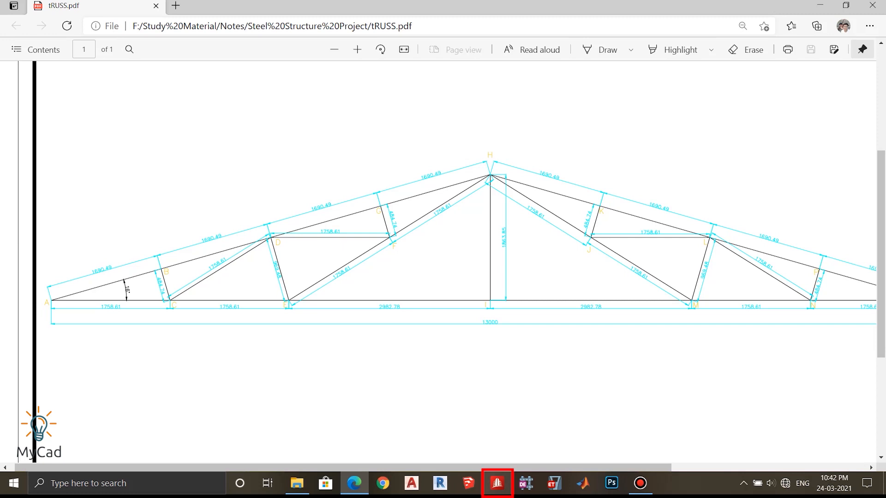
Launch STAAD.Pro without signing in to the CONNECTION Client and start a new model
click(497, 483)
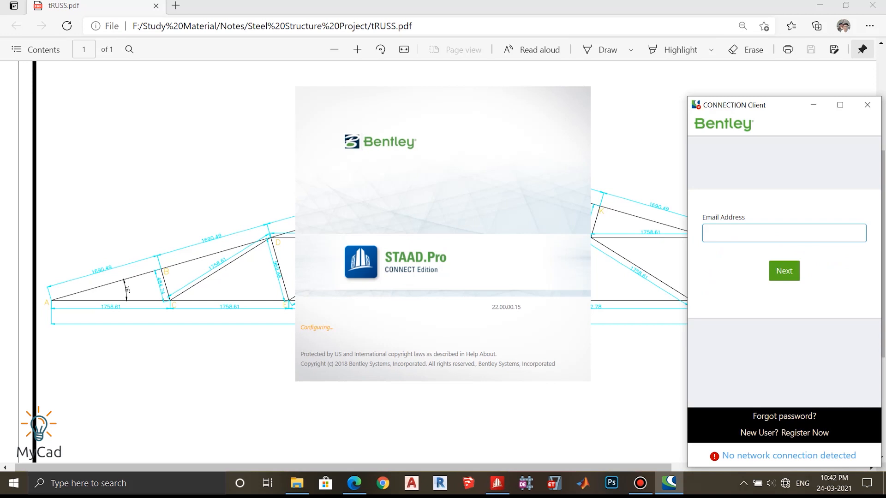
click(867, 105)
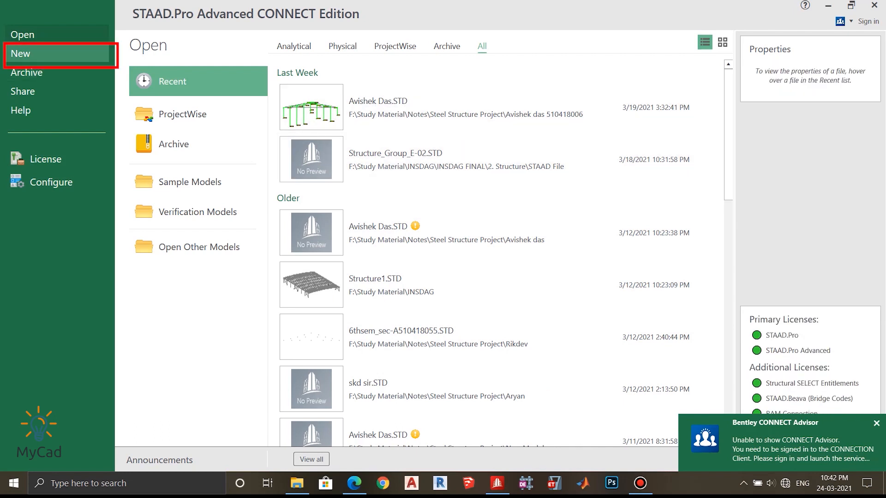
click(57, 53)
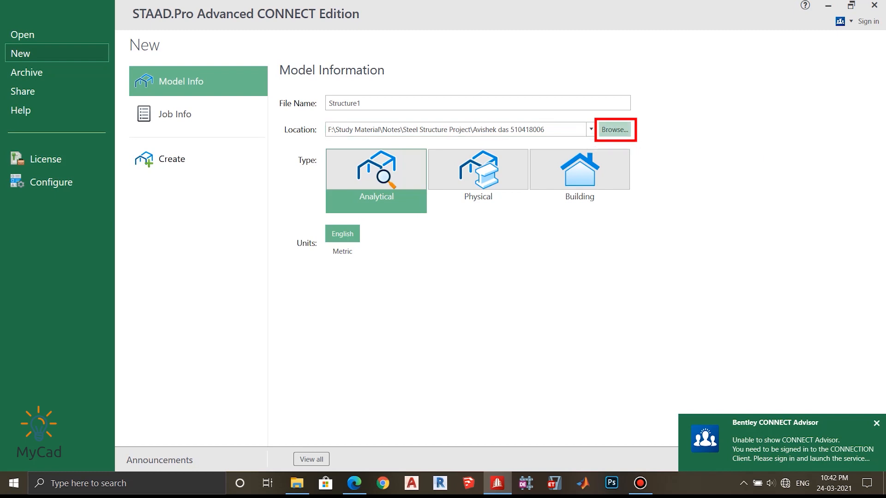
Create a folder named TEST inside Steel Structure Project and set it as the new model's location
click(614, 130)
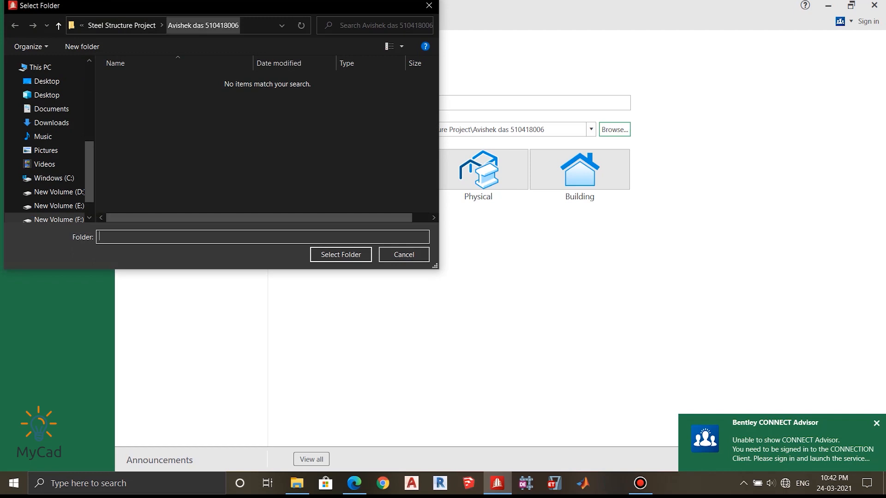
click(122, 26)
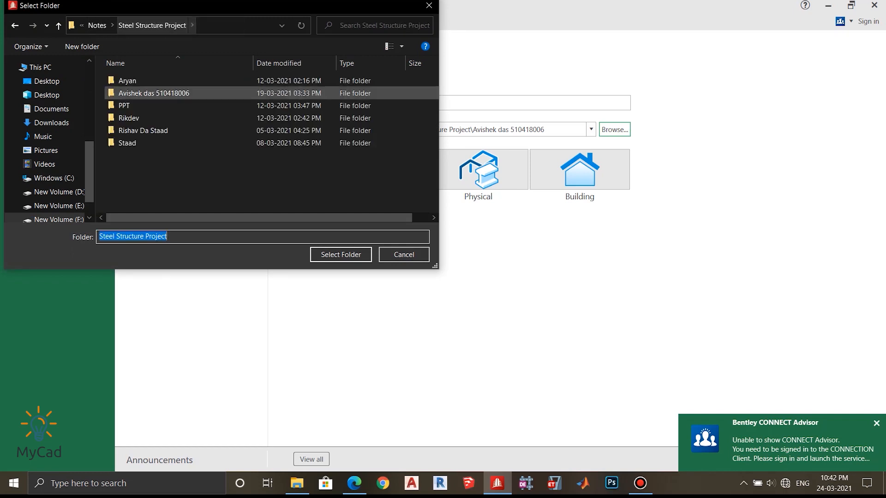
right_click(199, 180)
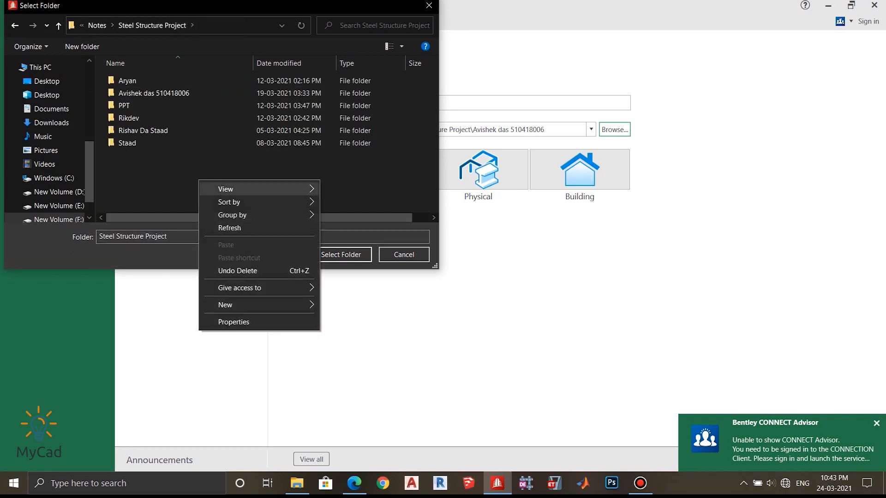
mouse_move(258, 305)
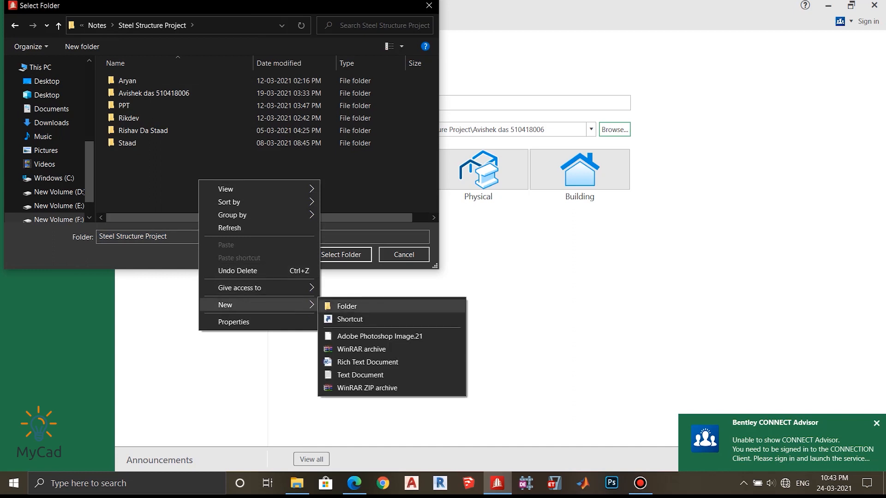
click(347, 306)
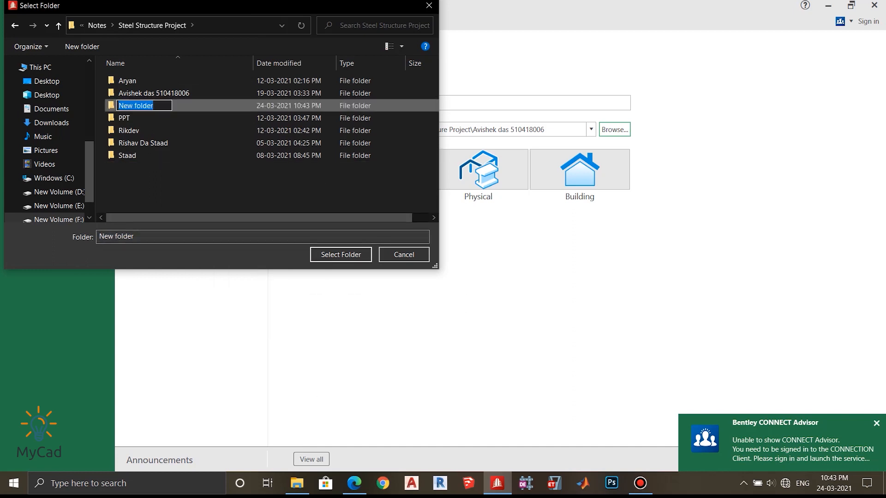
text(TEST)
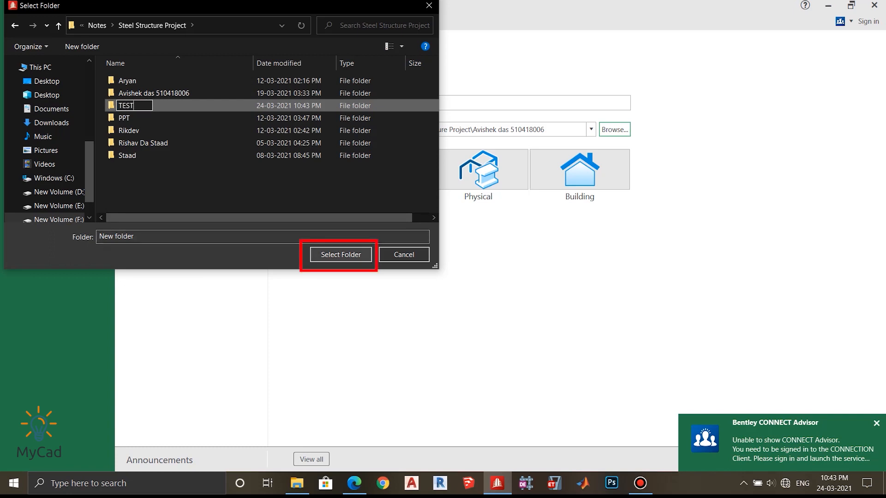
key(Return)
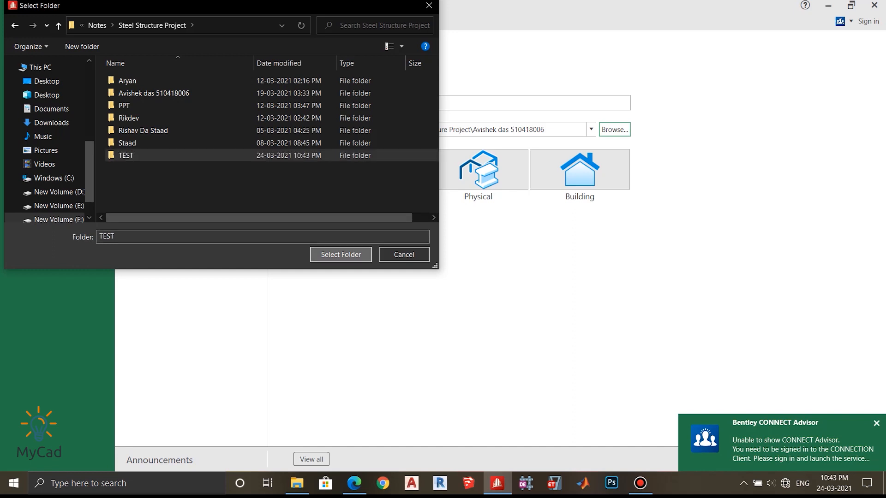
key(Return)
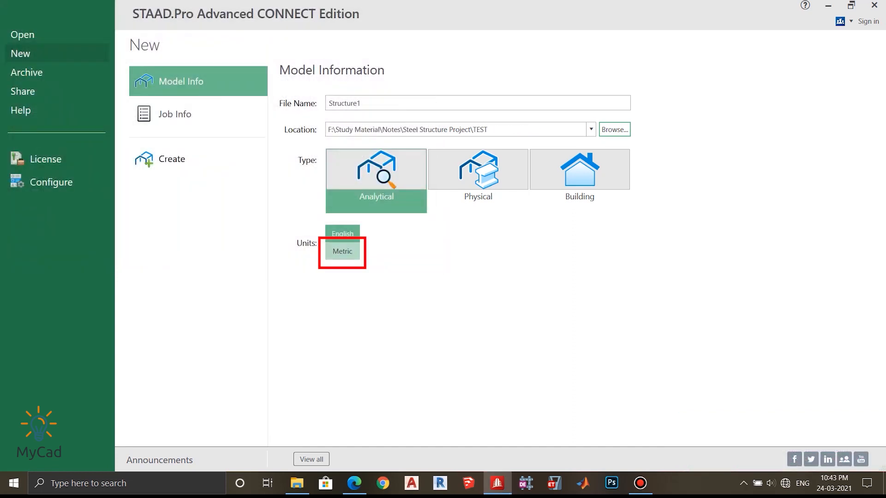
Set the new analytical model's units to Metric, name the file TEST TRUSS and create it
click(342, 251)
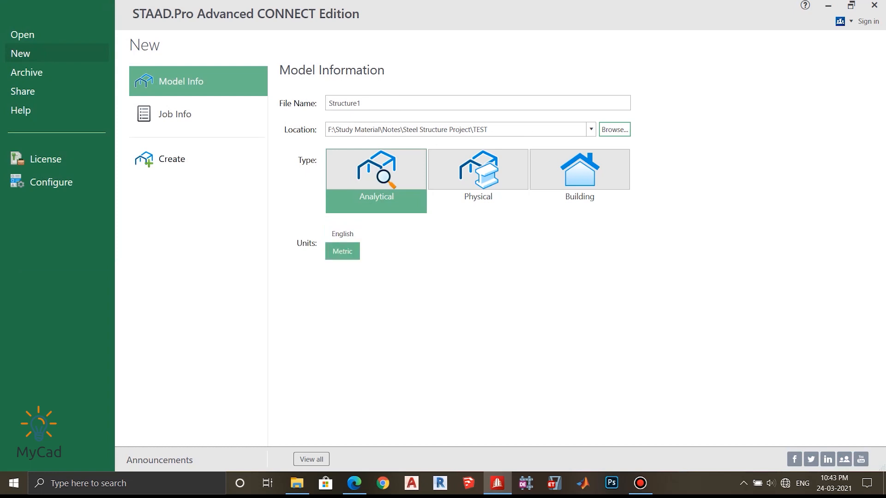
drag(363, 102, 328, 103)
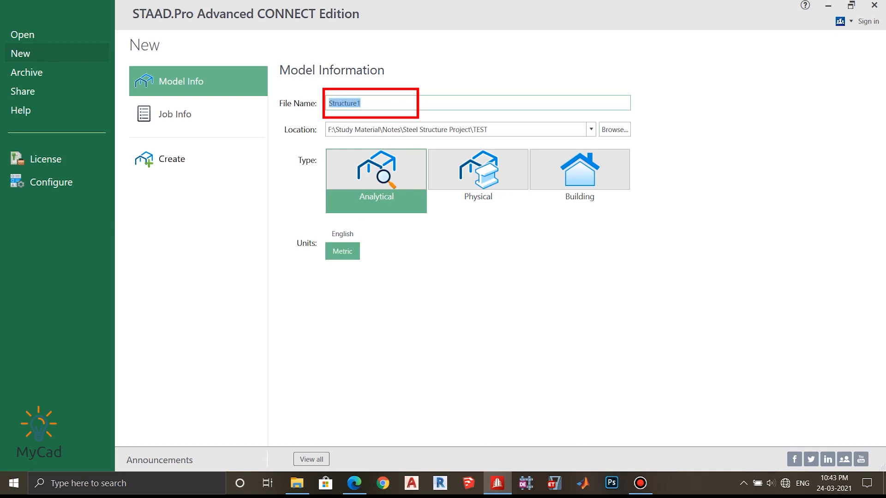
text(TEST TRU)
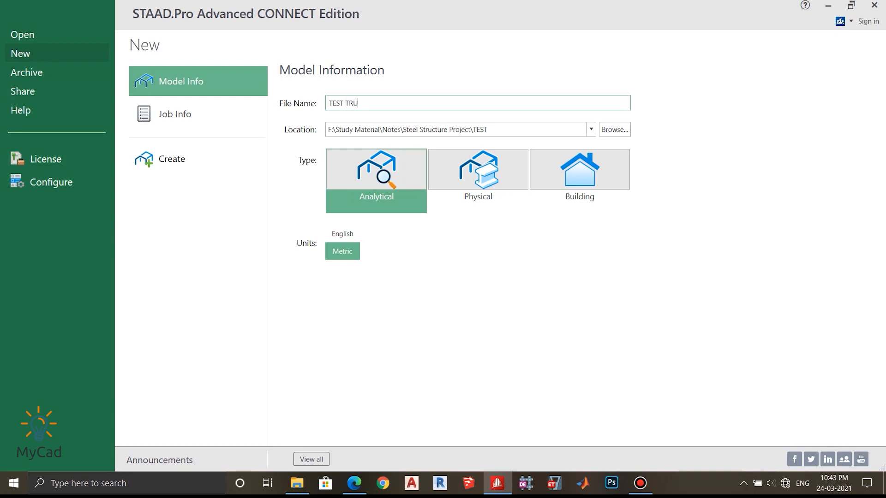
text(SS)
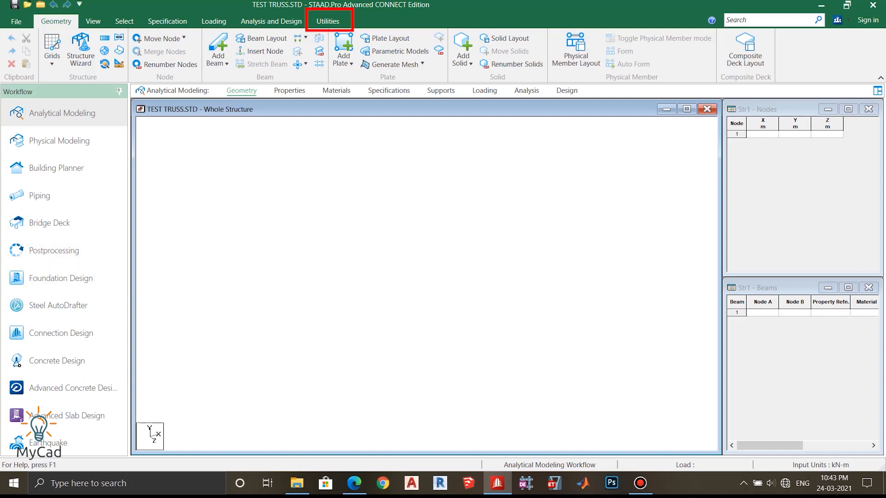
Open the model's command file in the editor and maximize the editor window
click(327, 21)
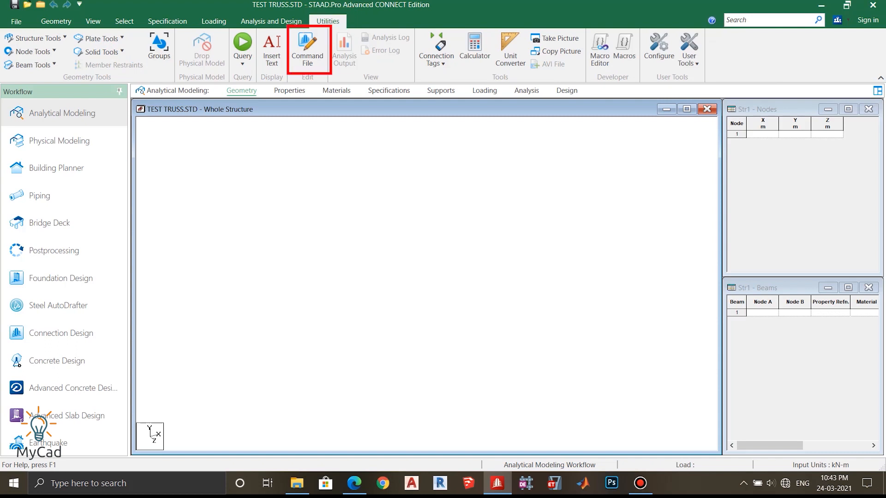
click(306, 49)
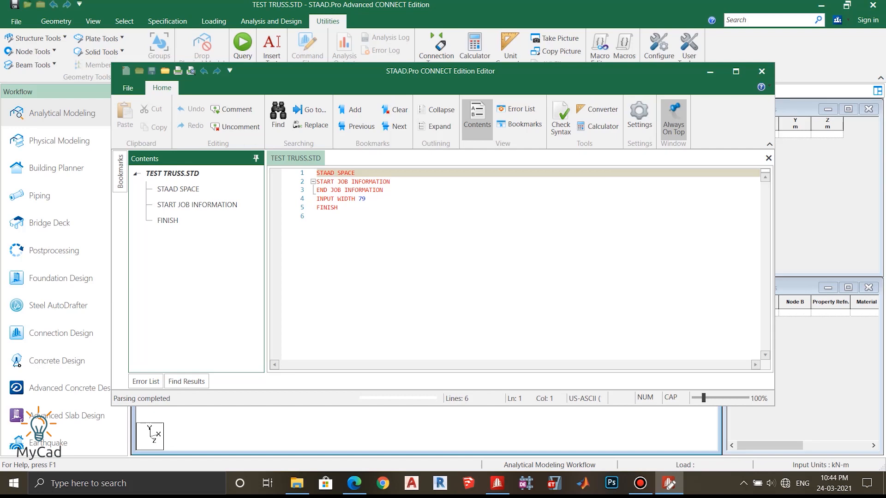
key(super+Up)
Change the structure type in the first line of the command file to read STAAD TRUSS
click(244, 106)
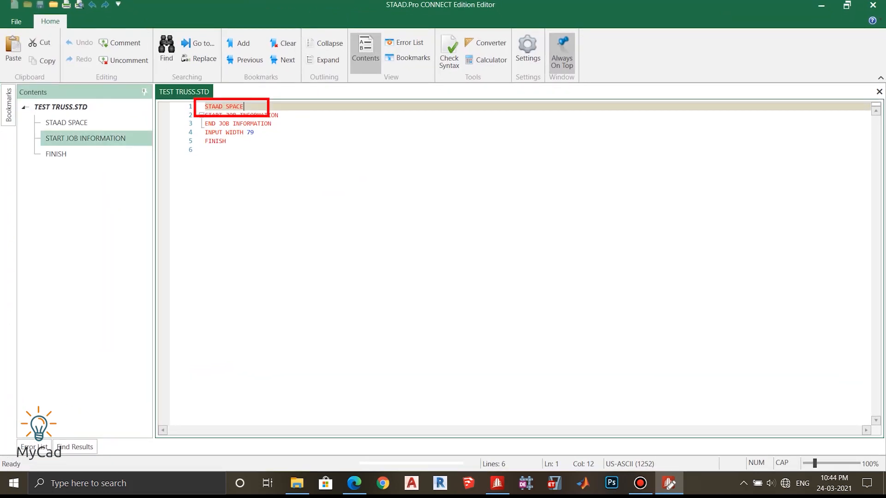
key(shift+Left)
key(shift+Left)
key(shift+Left)
key(shift+Left)
key(shift+Left)
click(243, 107)
key(BackSpace)
key(BackSpace)
key(BackSpace)
key(BackSpace)
key(BackSpace)
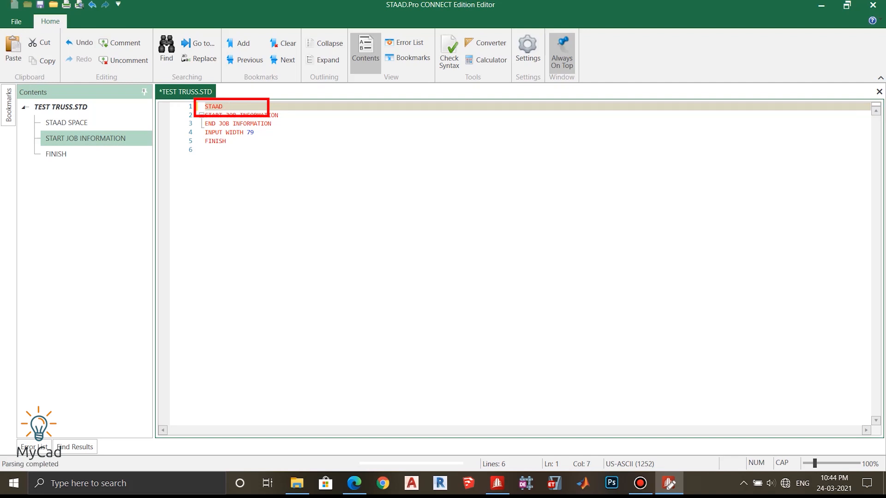
text(TRUSS)
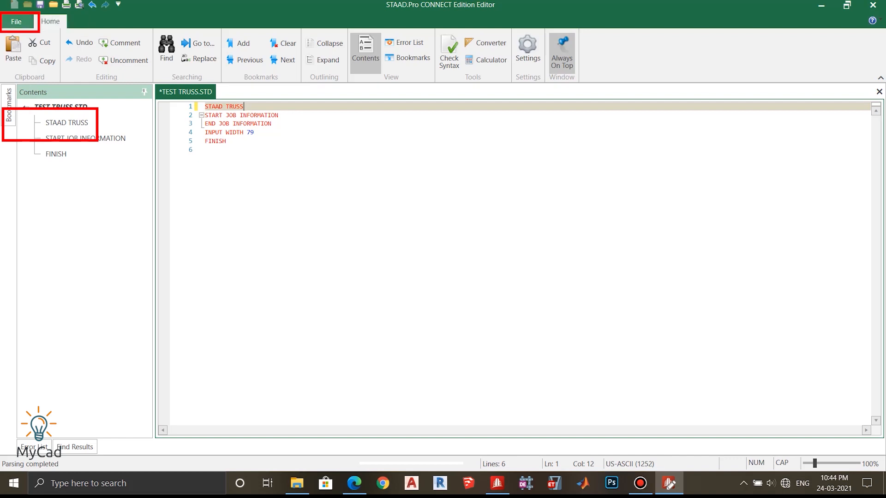
Save the edited command file and close the editor
click(16, 21)
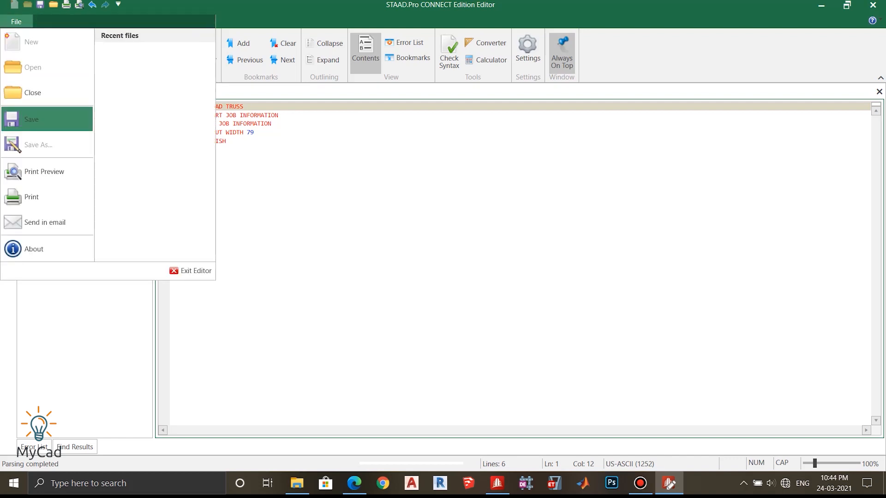
click(32, 119)
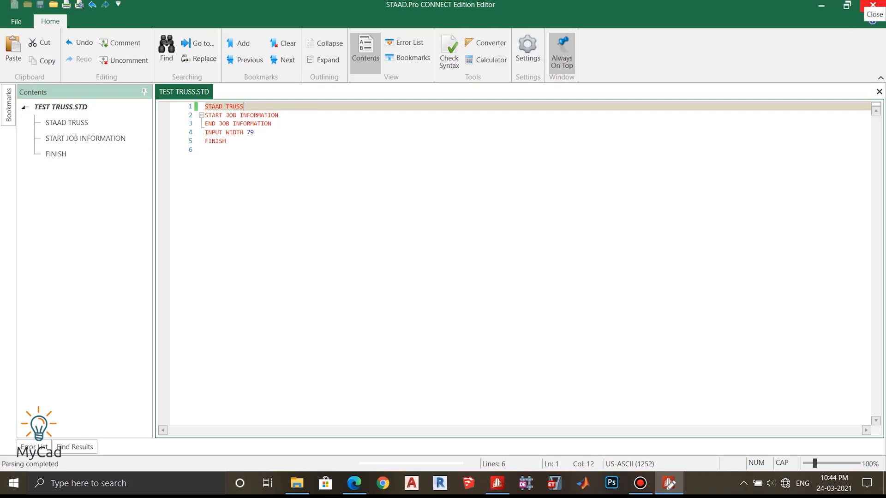
click(872, 5)
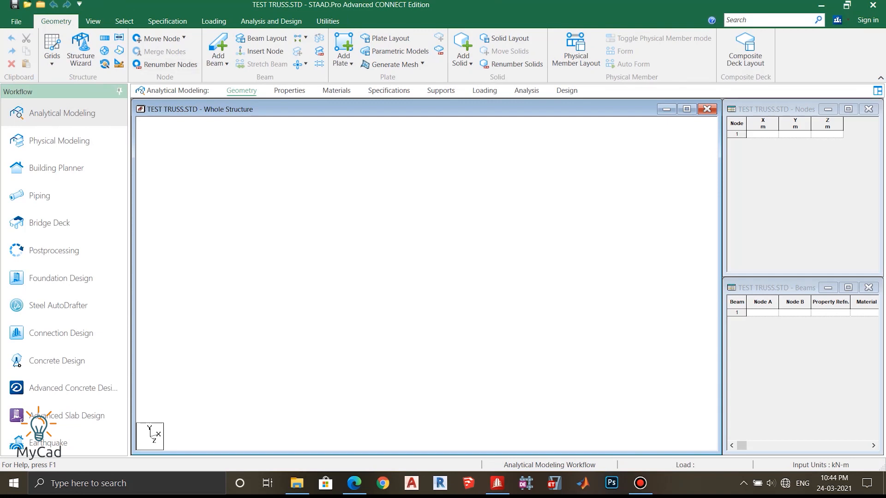
Switch the whole-structure window to the front view of the X-Y plane
click(92, 21)
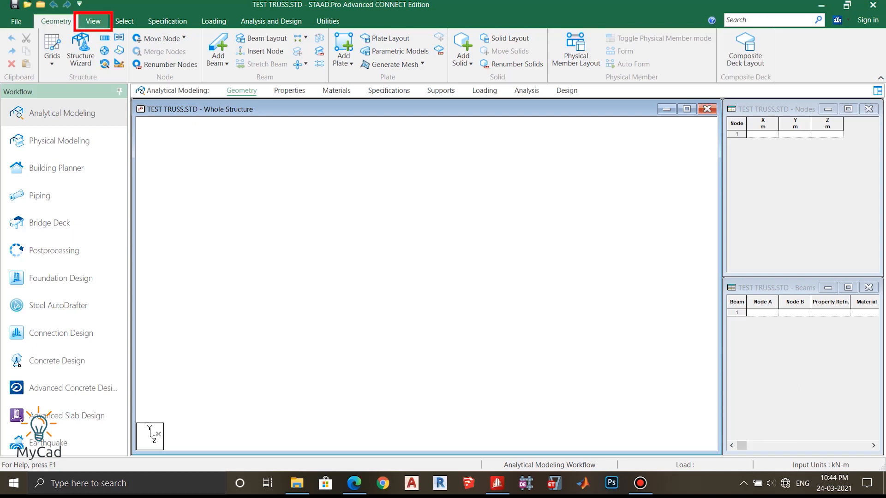
click(238, 51)
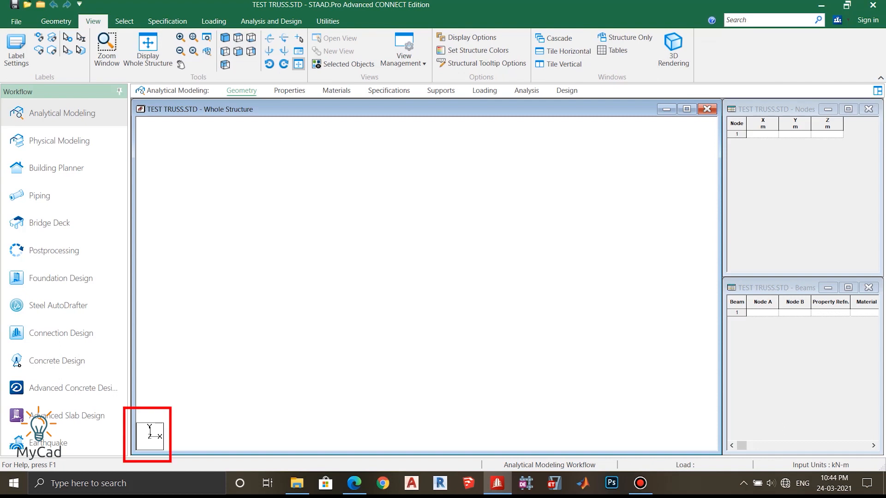
scroll(181, 65, up, 1)
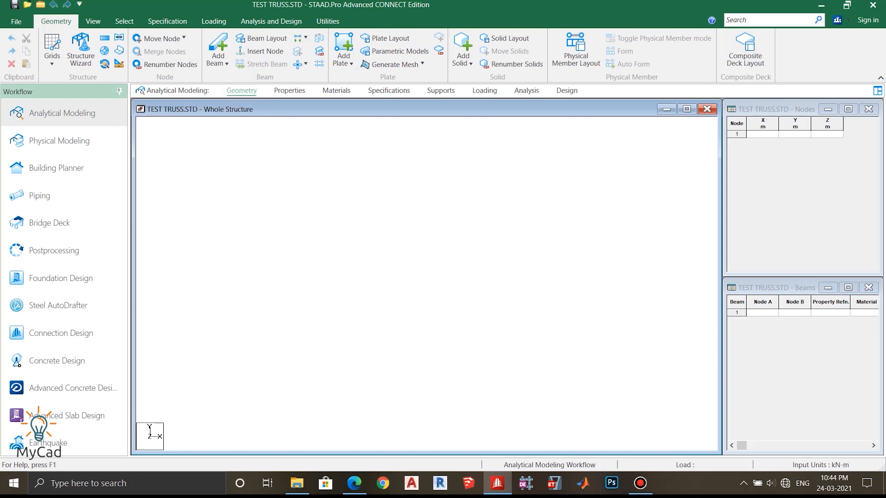
Refer to the truss PDF and enter node 1 at coordinates 0, 0, 0 in the nodes table
click(353, 483)
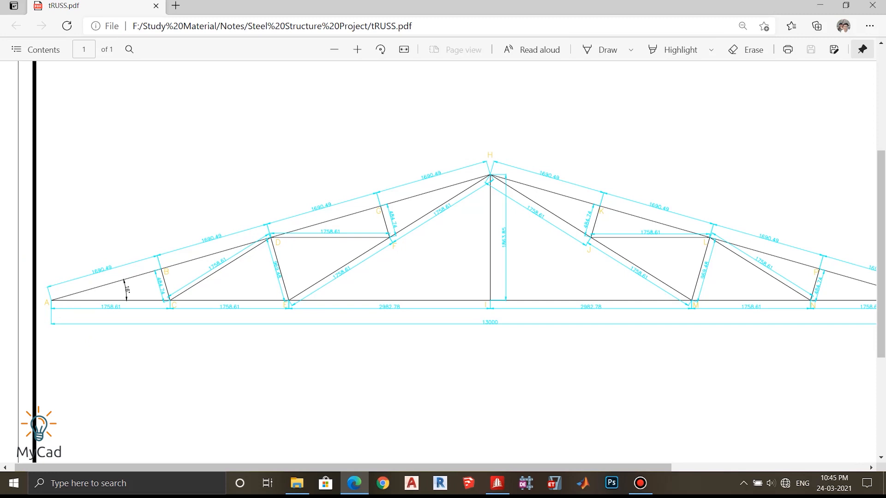
click(497, 483)
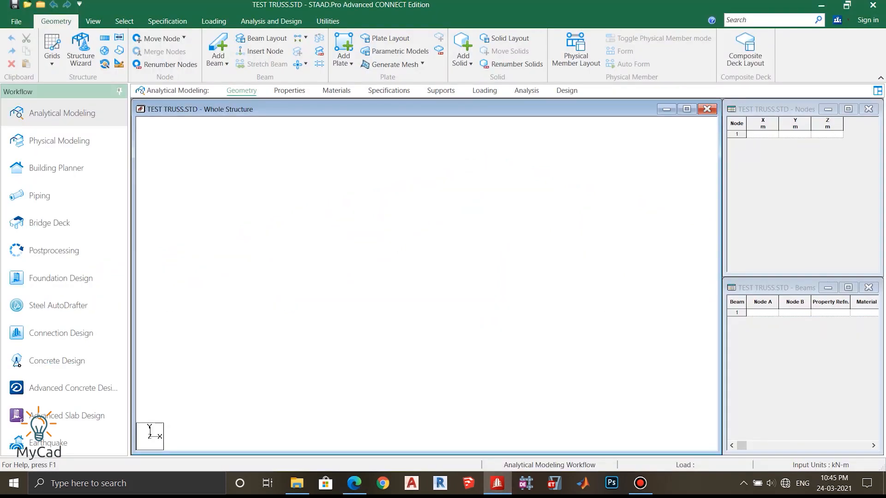
click(762, 134)
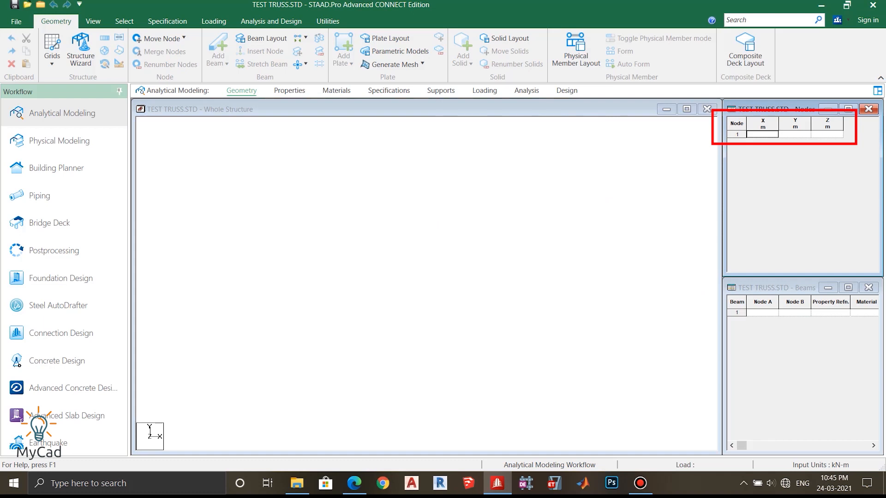
text(0)
key(Tab)
text(0)
key(Tab)
key(Tab)
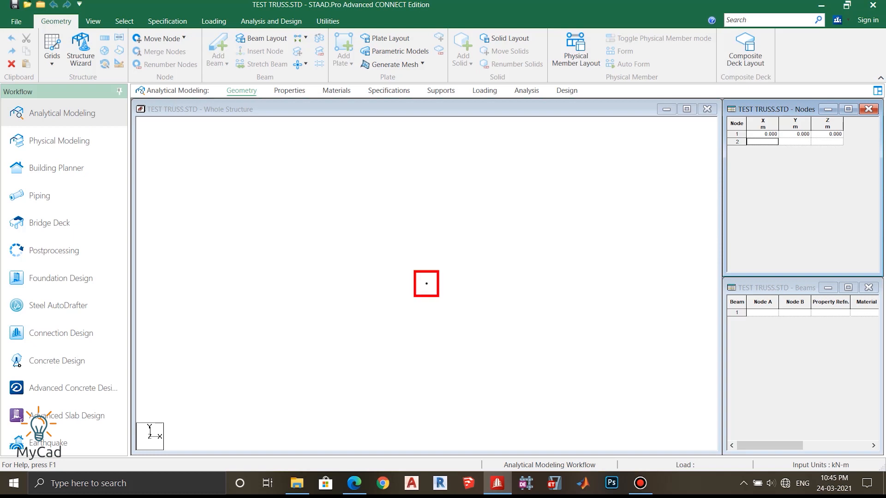
Refer to the span in the truss PDF and enter node 2 at coordinates 13, 0, 0 in the nodes table
click(354, 483)
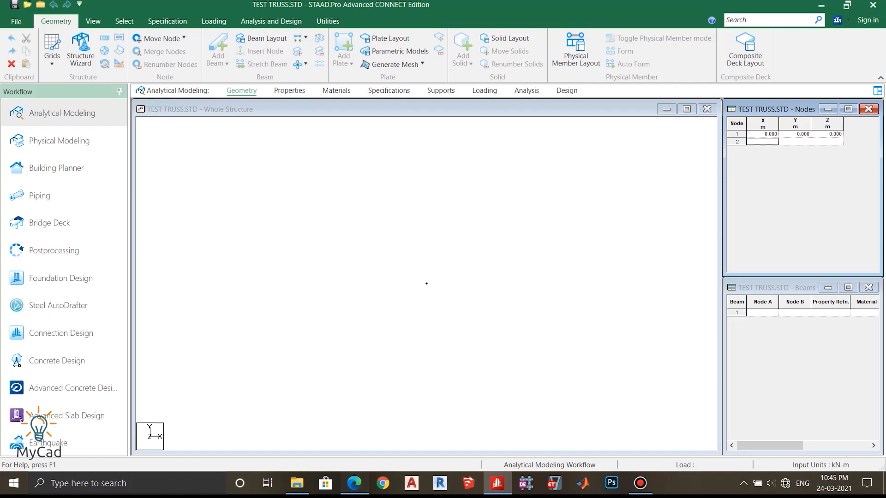
drag(354, 468, 458, 467)
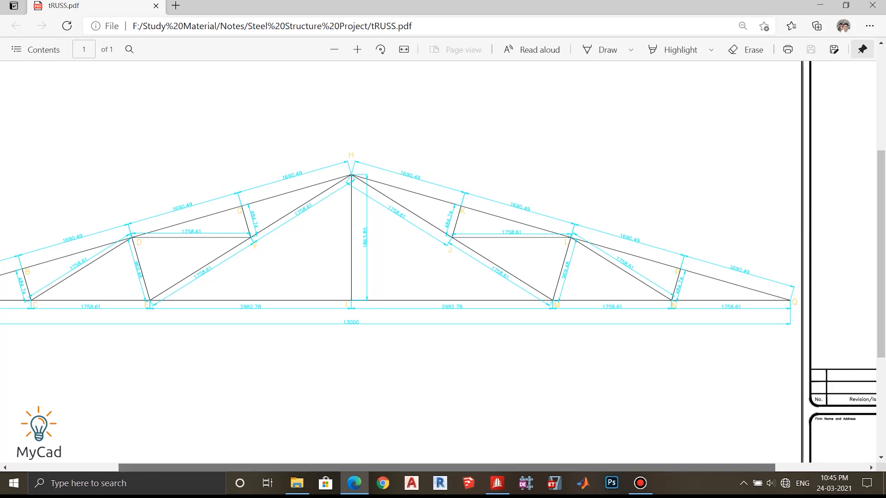
drag(458, 467, 399, 467)
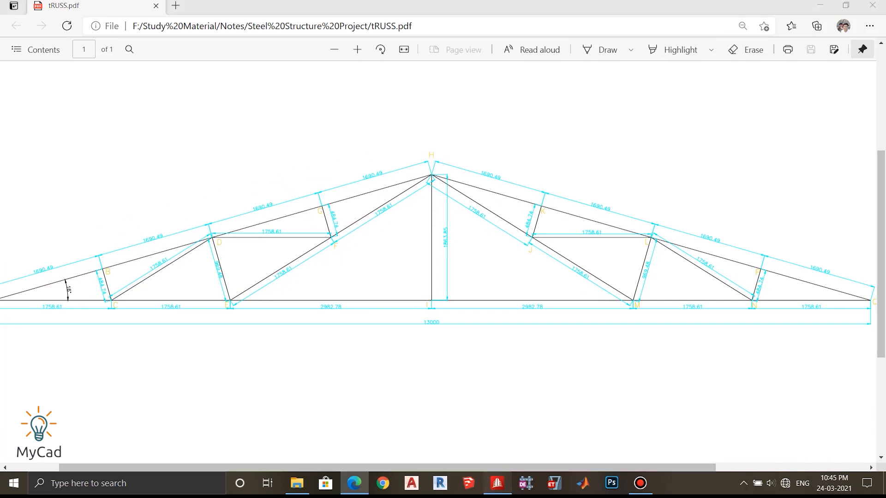
click(496, 483)
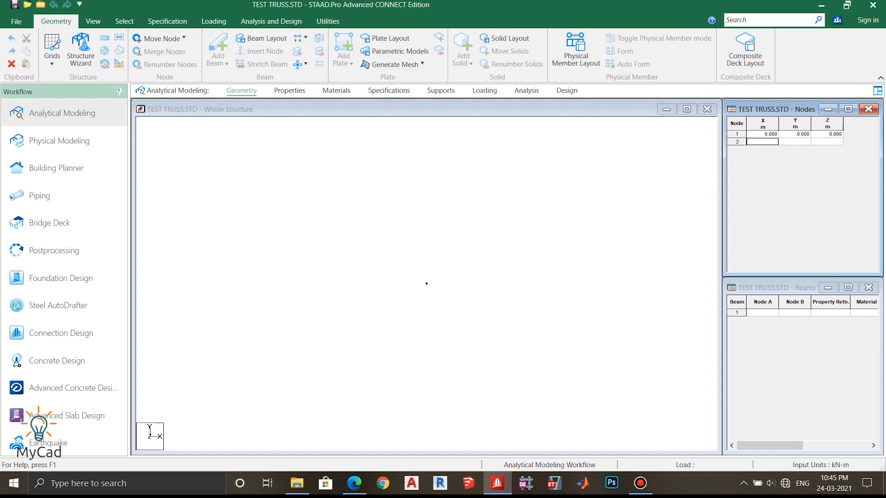
text(13)
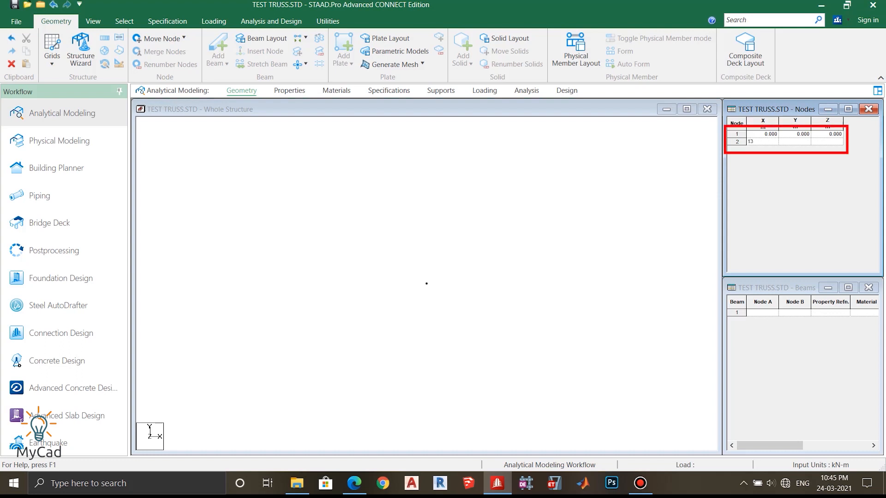
key(Tab)
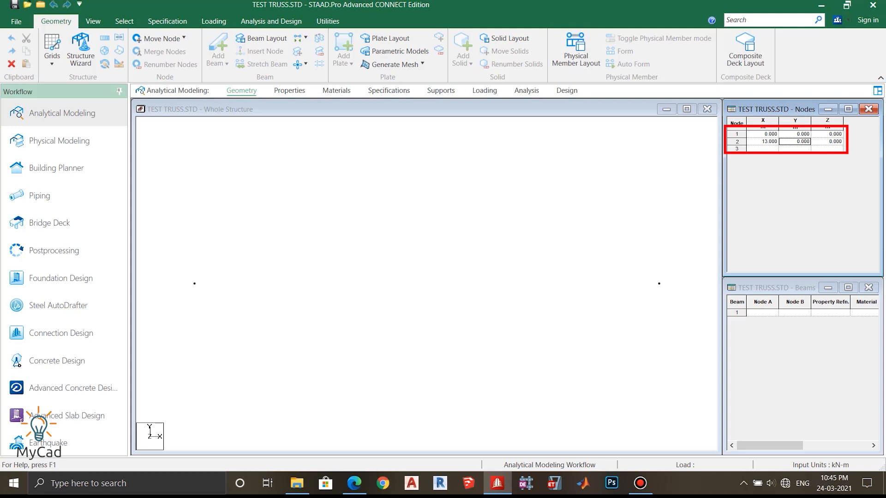
click(826, 149)
click(827, 141)
Add a beam from node 1 to node 2 to form the truss's bottom chord
click(426, 284)
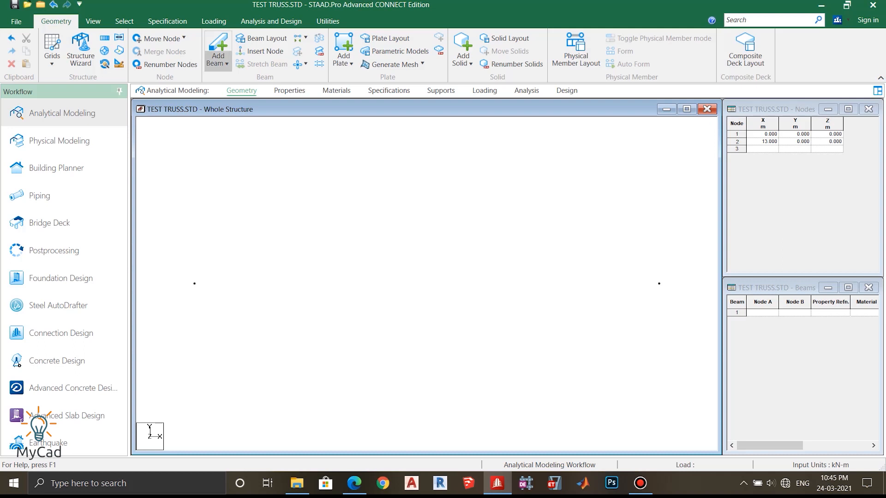
click(216, 46)
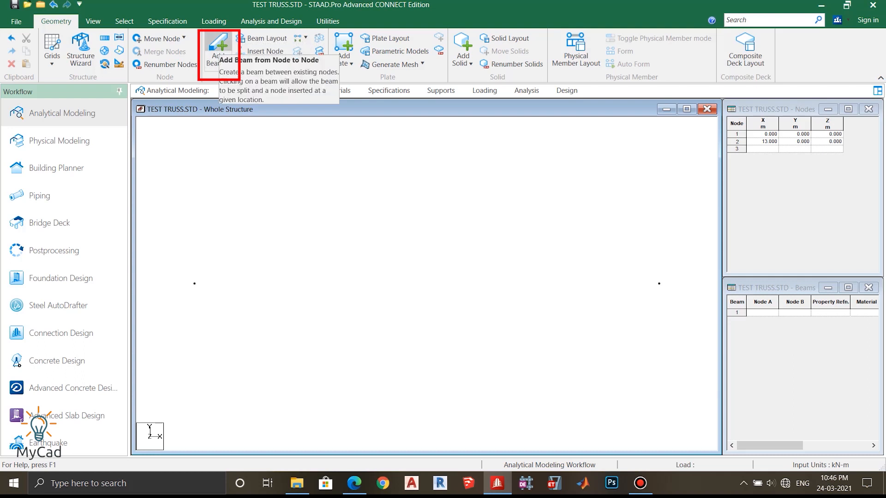
click(216, 46)
drag(194, 283, 659, 283)
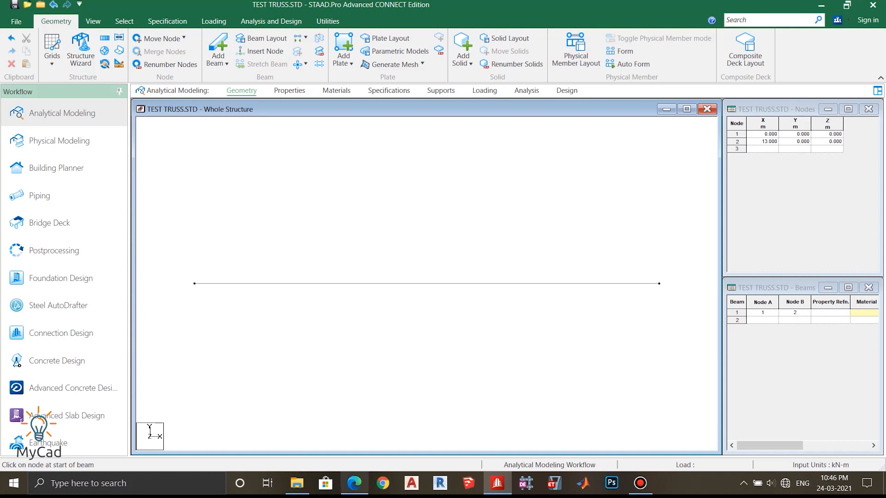
Refer to the truss PDF and insert a node at the midpoint of the bottom chord beam
click(354, 483)
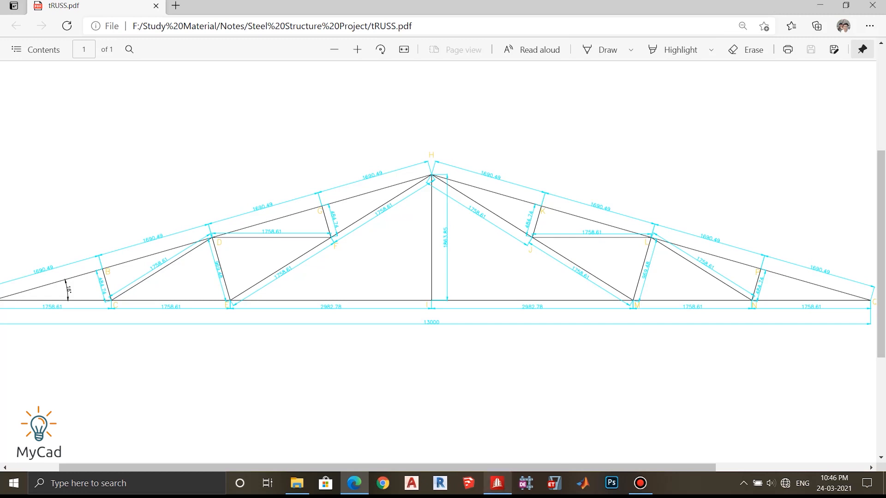
click(497, 483)
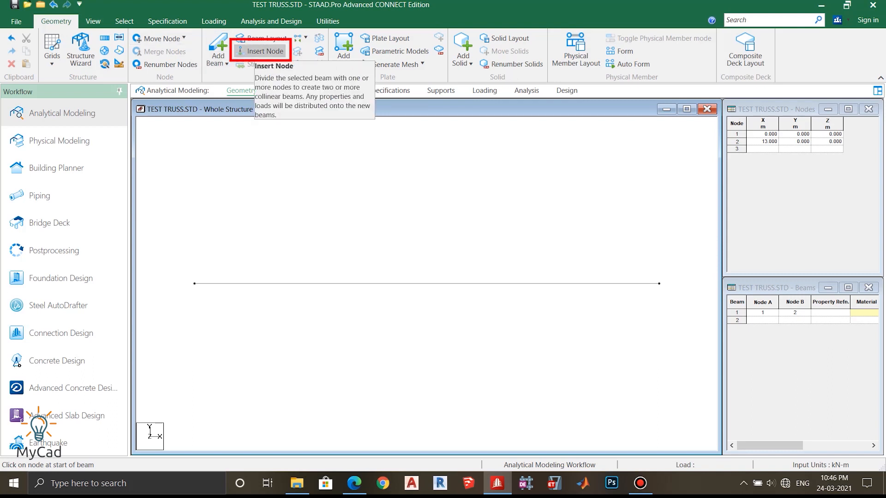
click(261, 51)
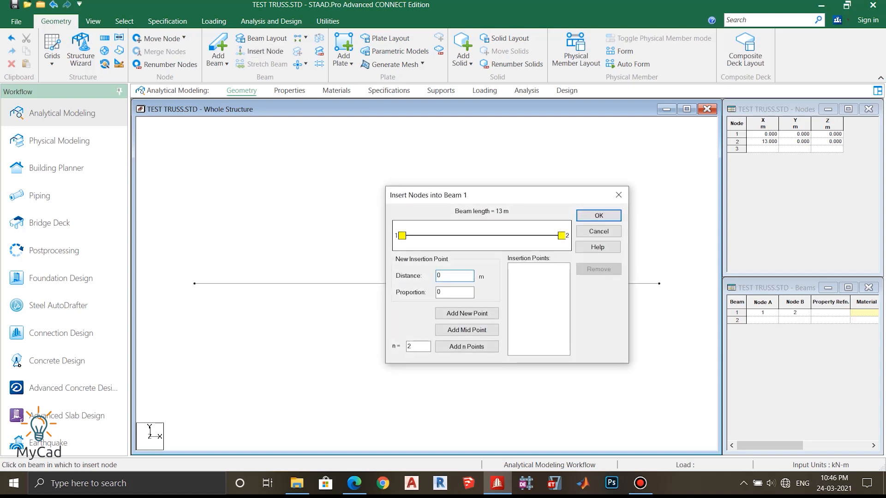
drag(498, 195, 392, 137)
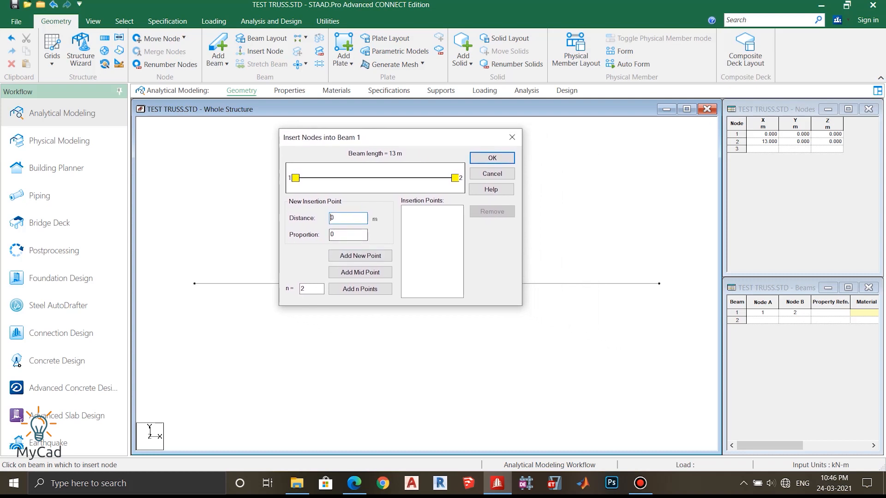
double_click(308, 289)
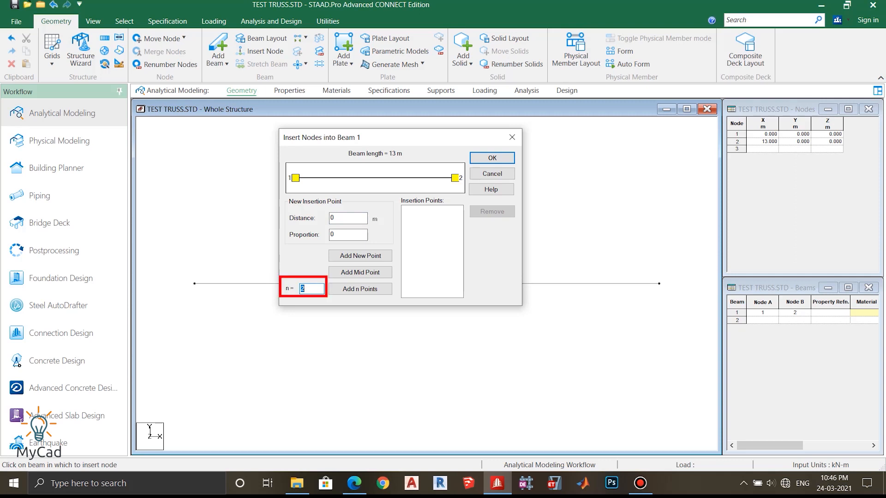
text(1)
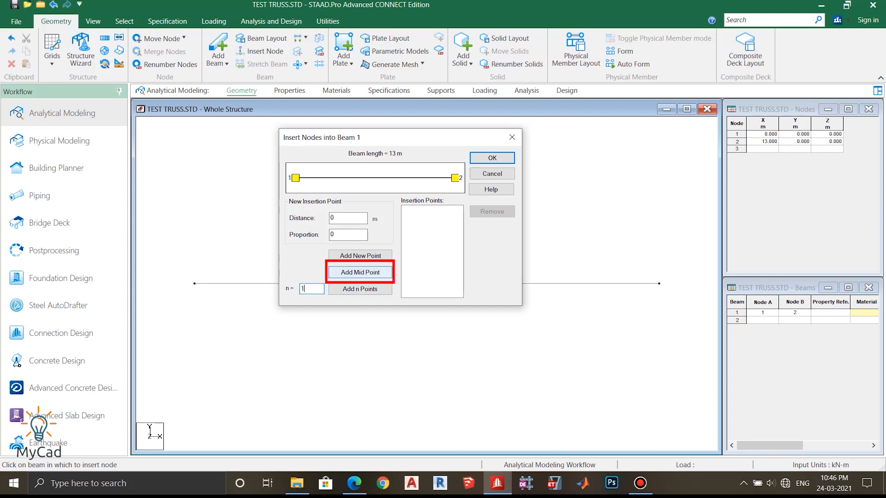
click(361, 273)
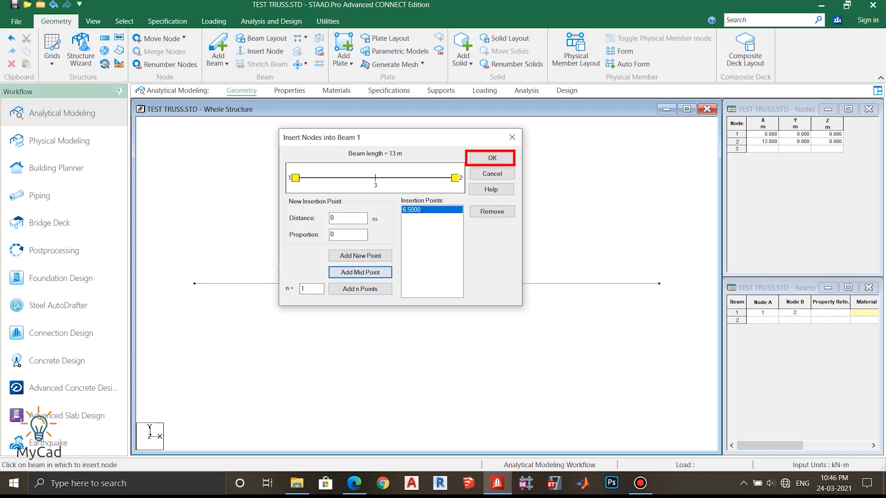
click(492, 157)
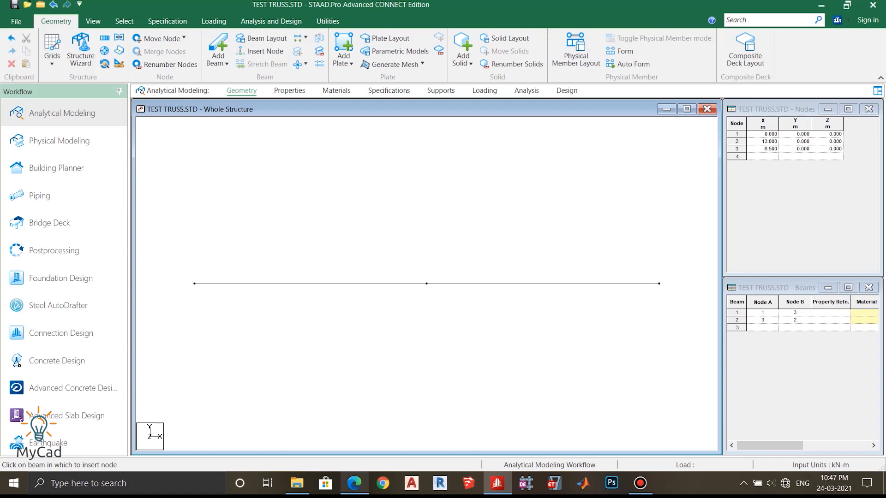
Check the central post height in the truss PDF and set up a Translational Repeat of the midspan node in the global Y direction
click(354, 483)
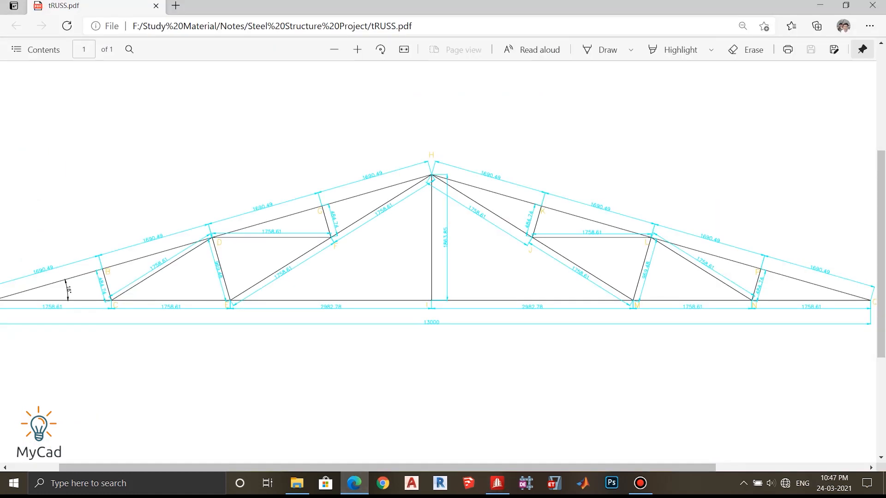
ctrl+scroll(431, 259, up, 5)
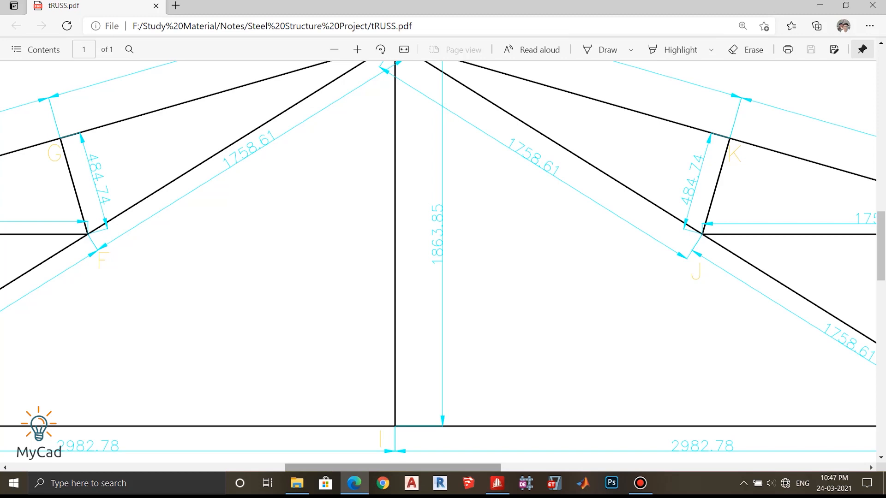
click(497, 483)
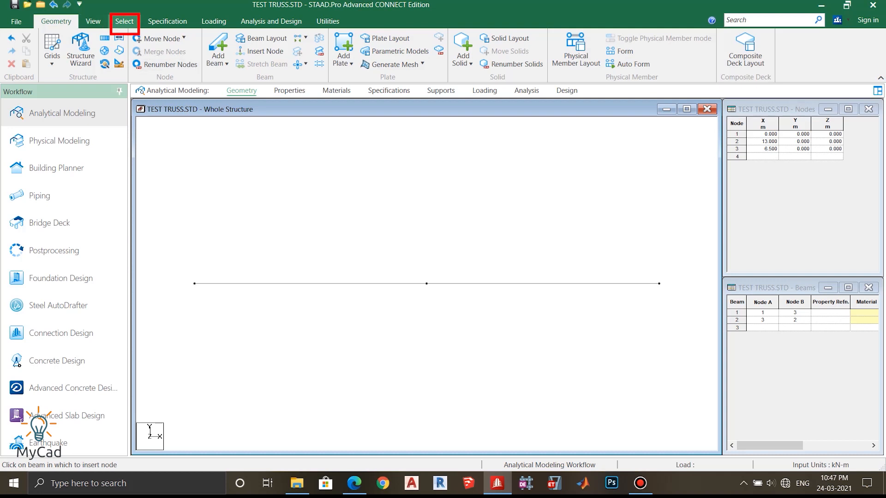
click(124, 21)
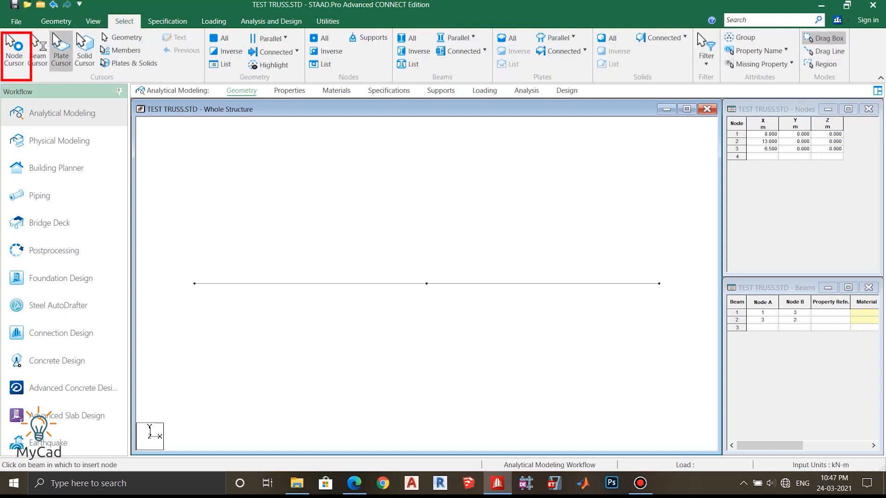
click(14, 47)
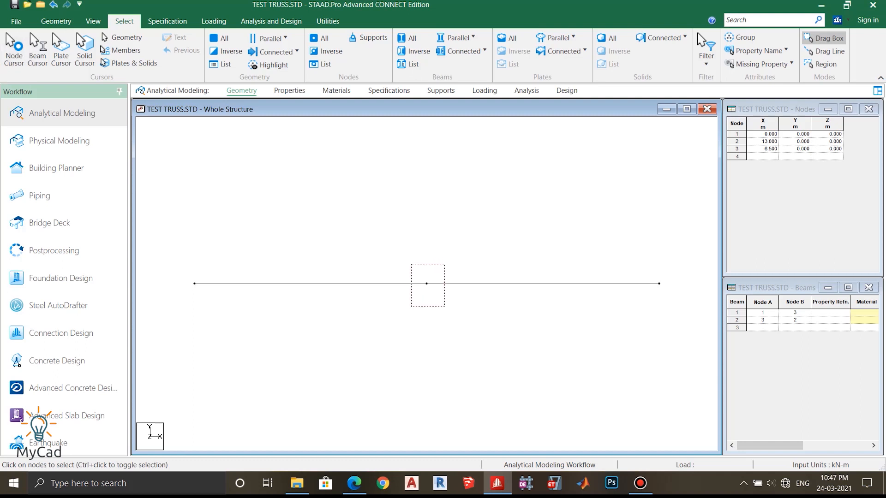
click(426, 283)
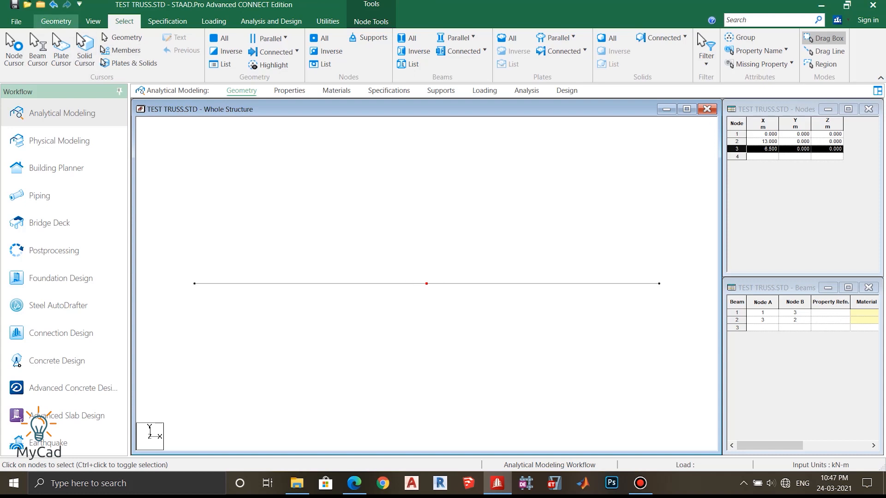
click(55, 21)
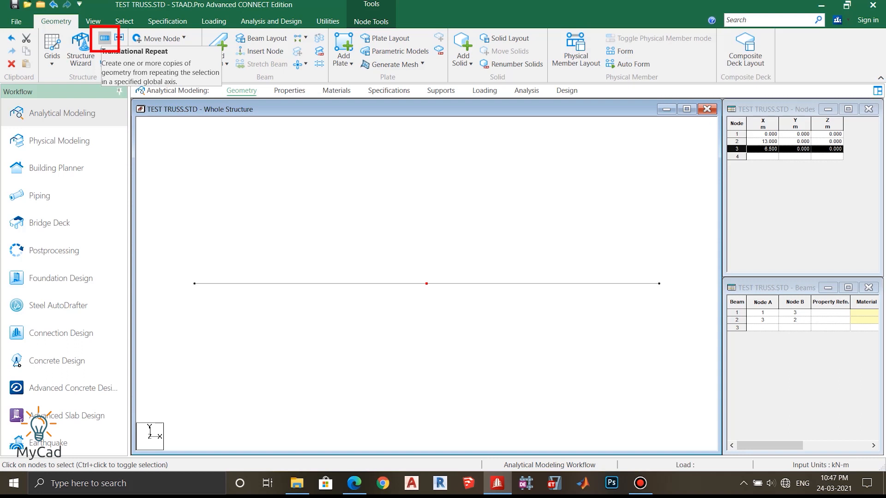
click(105, 38)
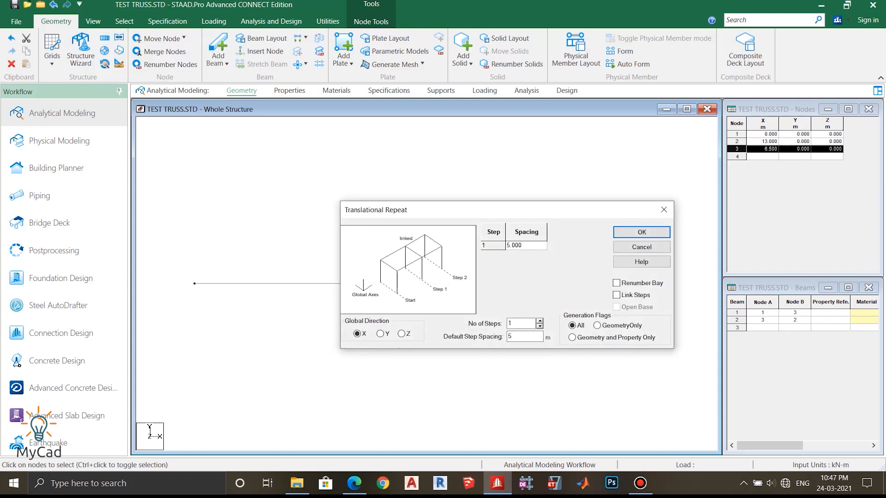
drag(507, 210, 437, 146)
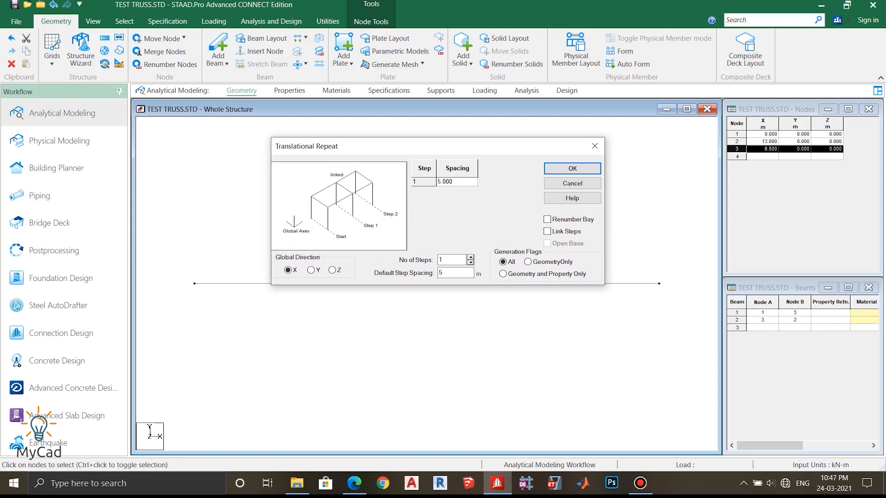
drag(438, 147, 262, 112)
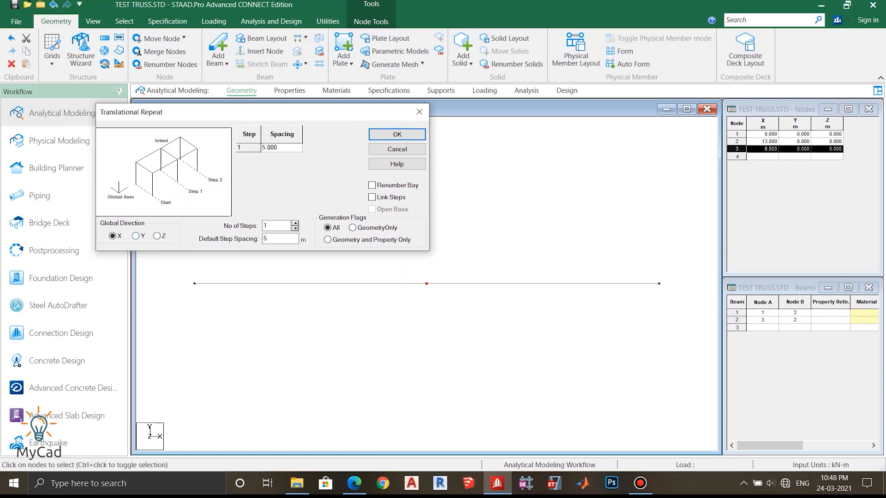
click(136, 236)
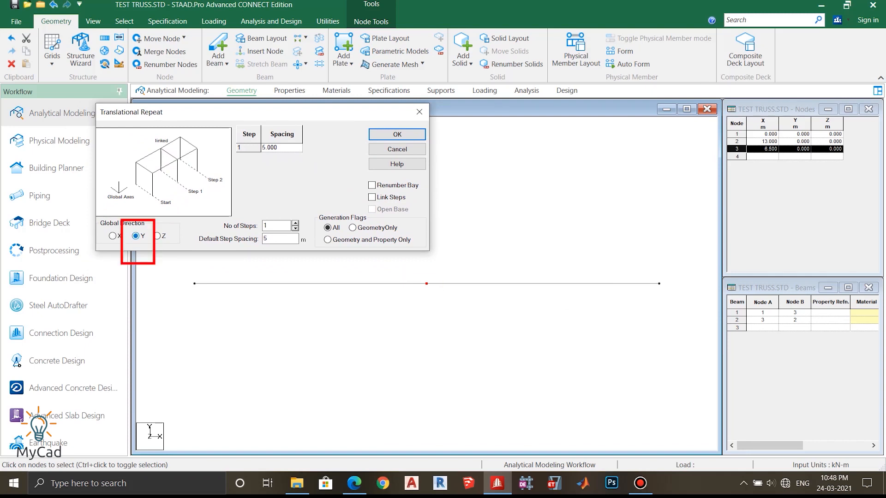
Set the step spacing to 1.863 m, enable Link Steps and generate the truss's central vertical member
double_click(270, 239)
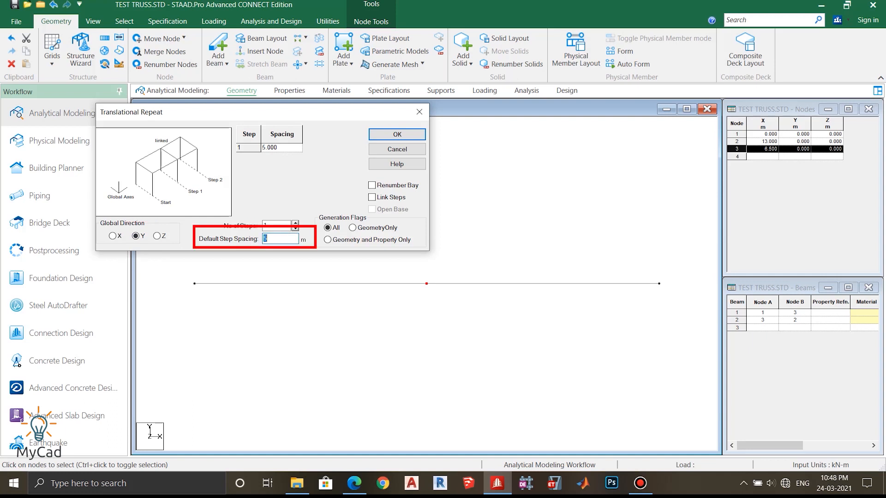
text(6)
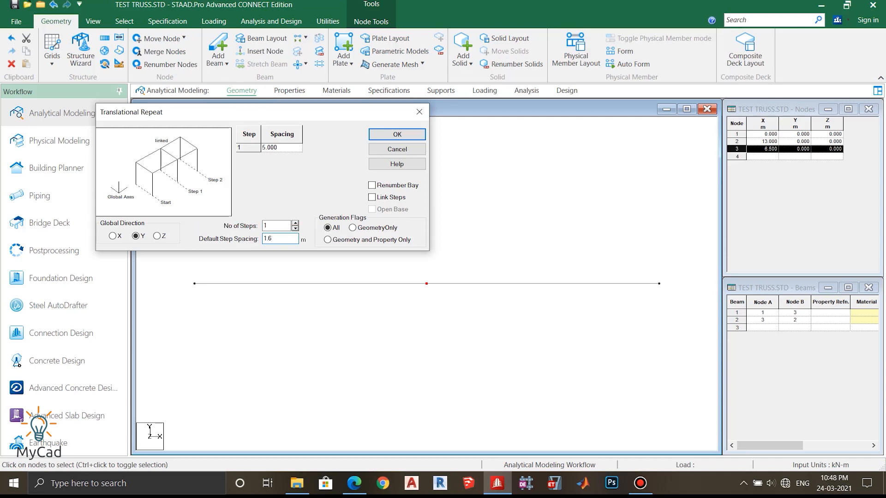
click(354, 483)
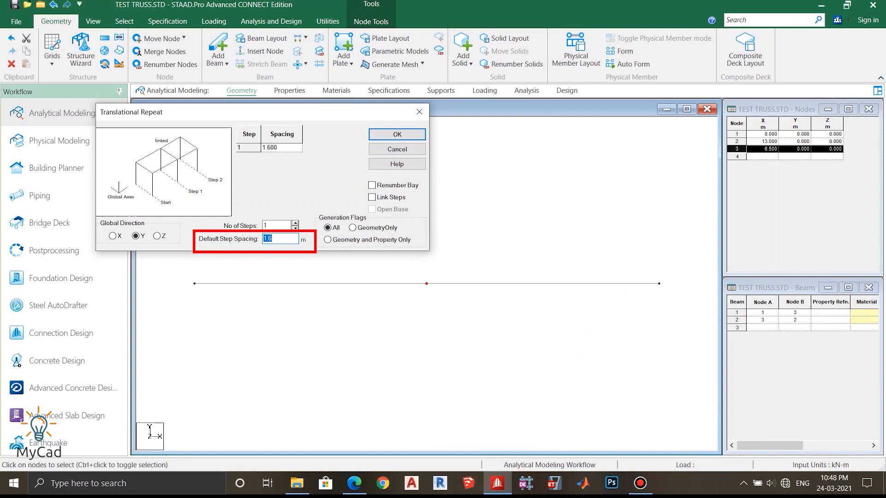
click(273, 238)
key(BackSpace)
text(863)
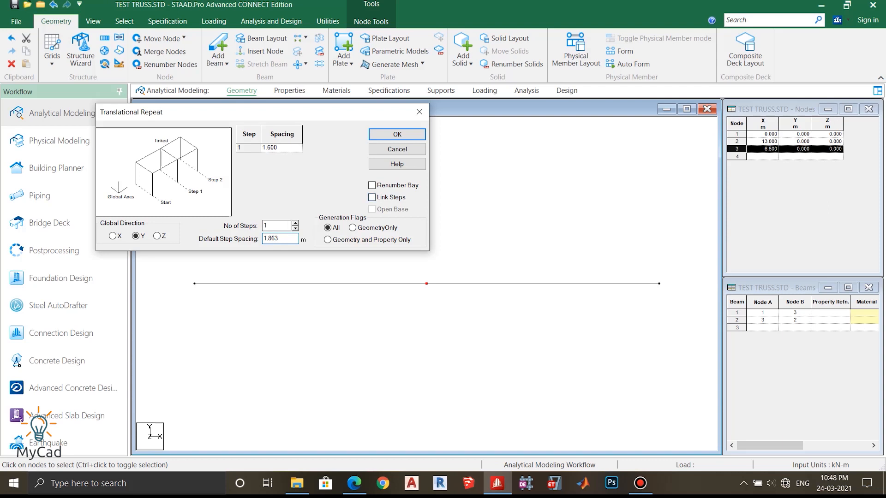
drag(259, 112, 188, 121)
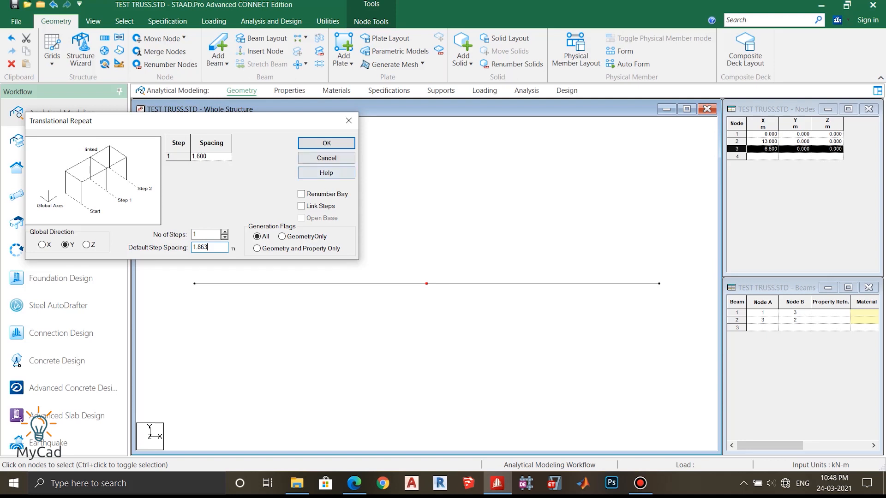
click(301, 205)
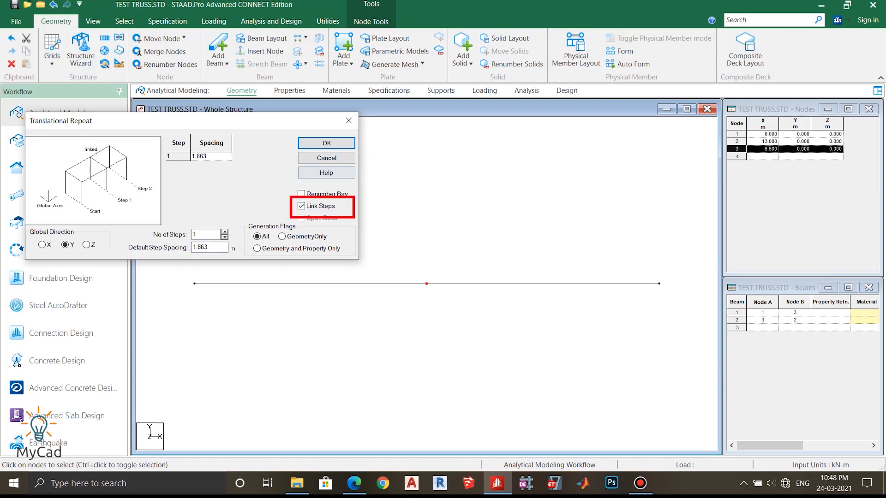
click(326, 143)
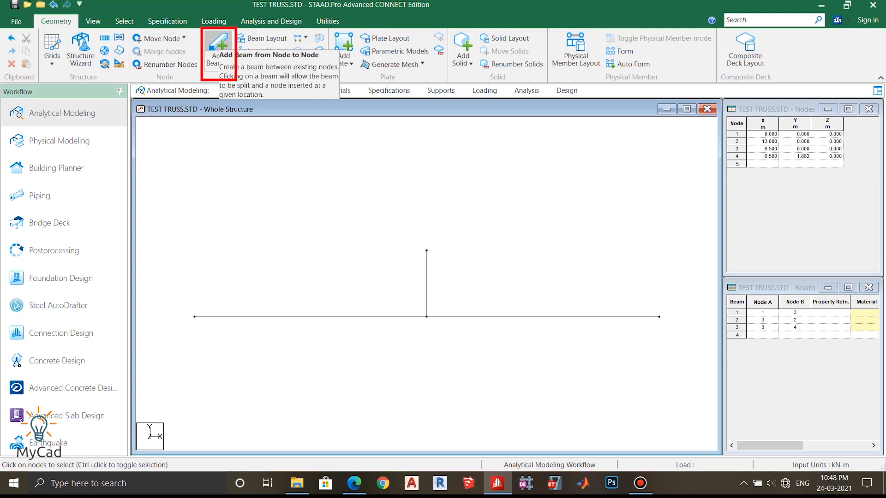
Add the two sloping top chord beams, from node 1 to apex node 4 and from node 4 to node 2
click(218, 44)
drag(194, 317, 427, 250)
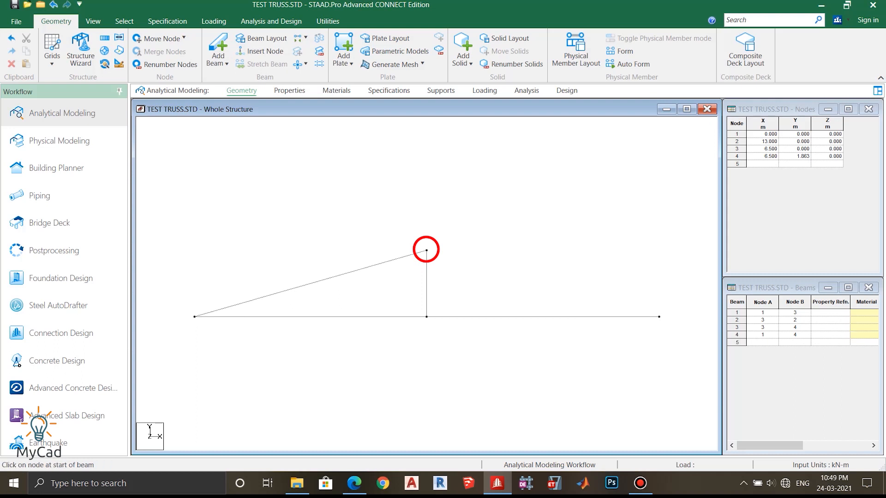
drag(426, 250, 659, 316)
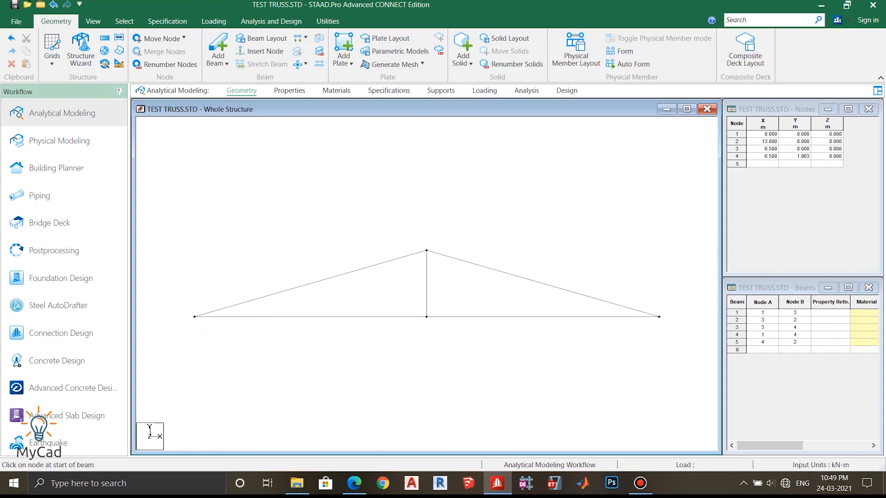
Insert 3 equally spaced nodes into the left top chord beam between nodes 1 and 4
click(301, 287)
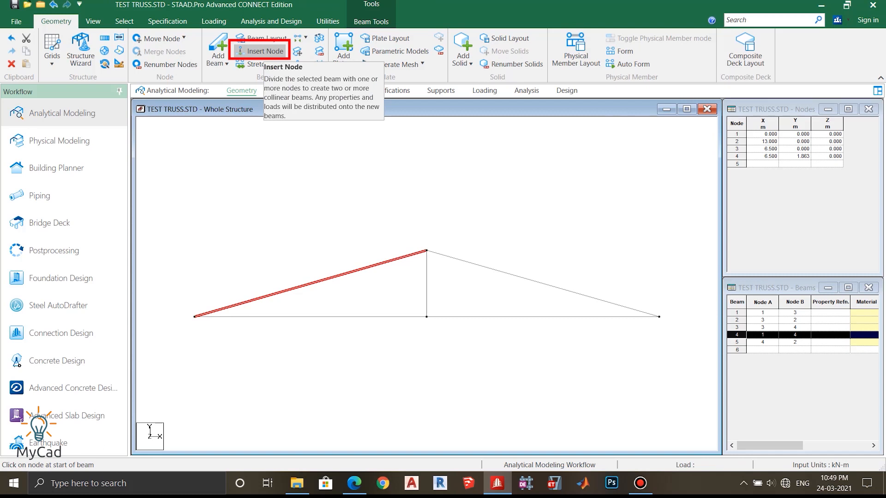
click(258, 52)
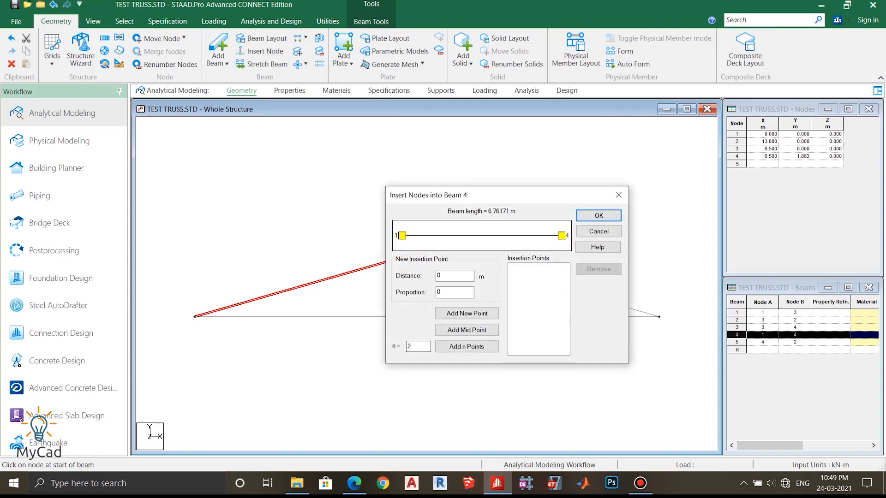
double_click(409, 346)
drag(507, 195, 553, 168)
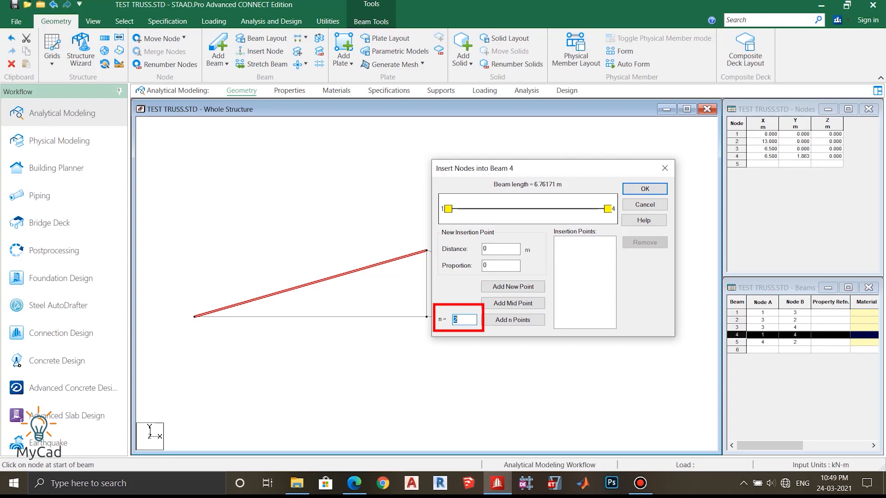
text(3)
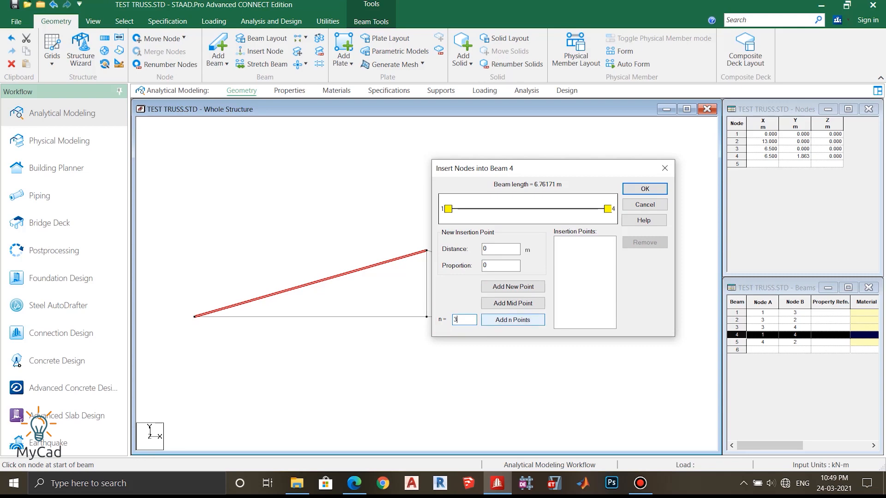
click(512, 320)
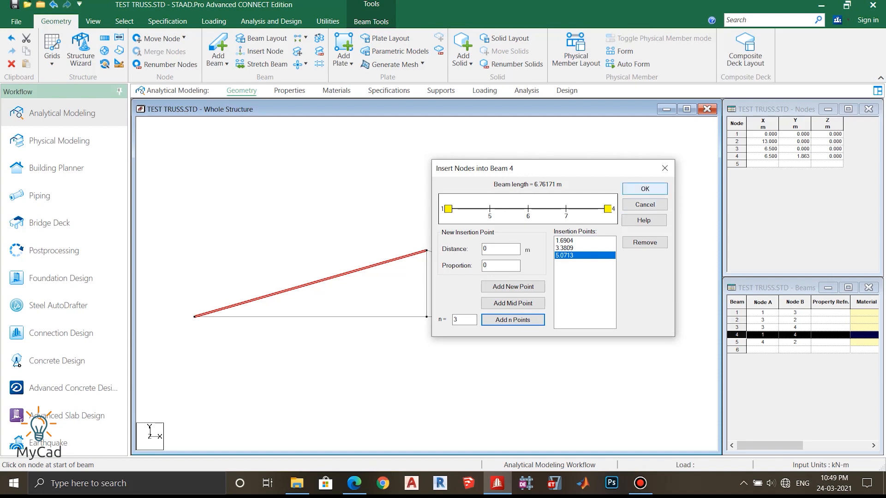
click(645, 189)
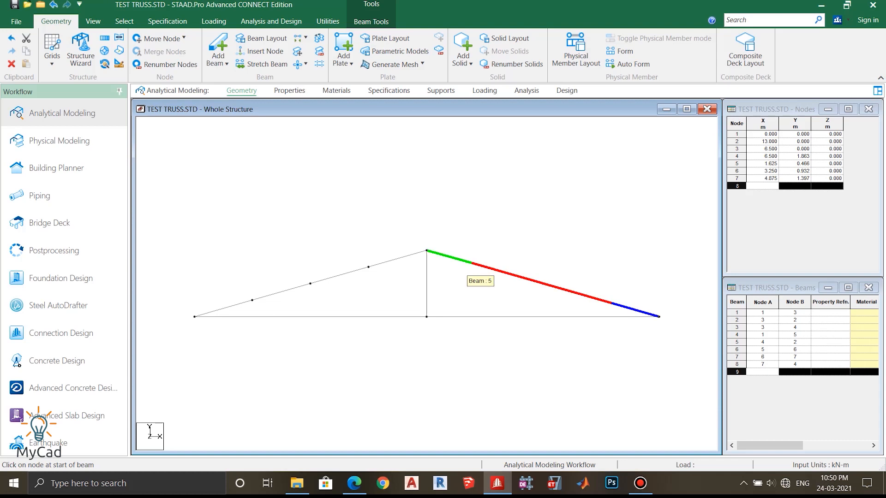
Insert 3 equally spaced nodes into the right top chord beam between nodes 4 and 2
click(464, 261)
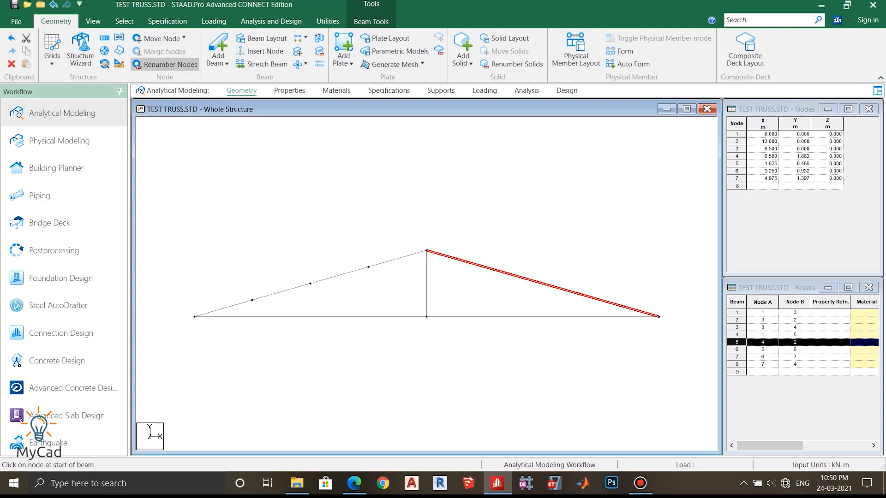
click(260, 50)
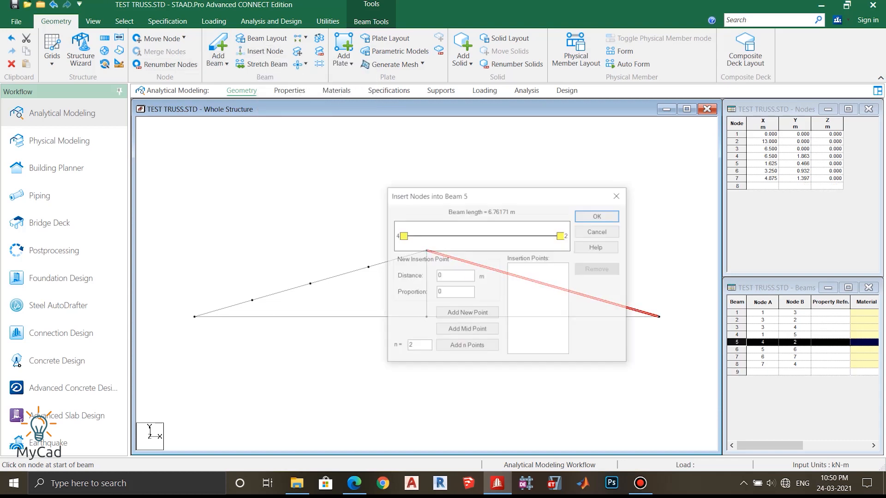
key(BackSpace)
text(3)
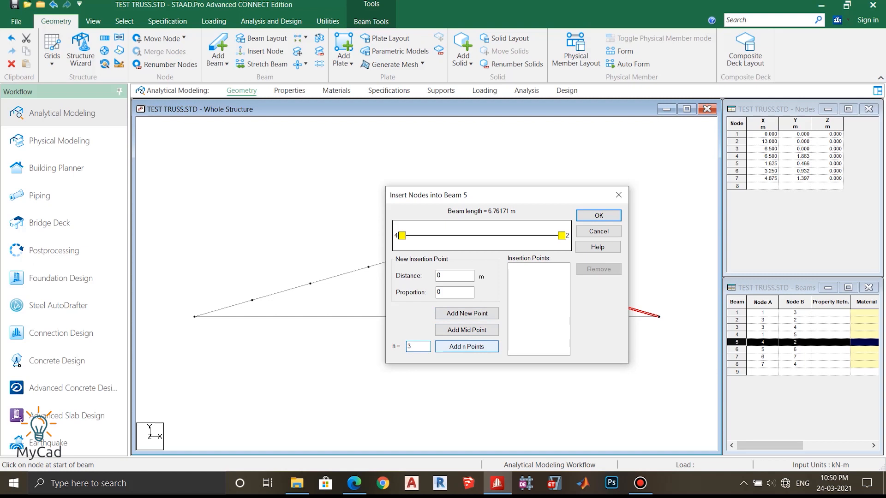
click(467, 347)
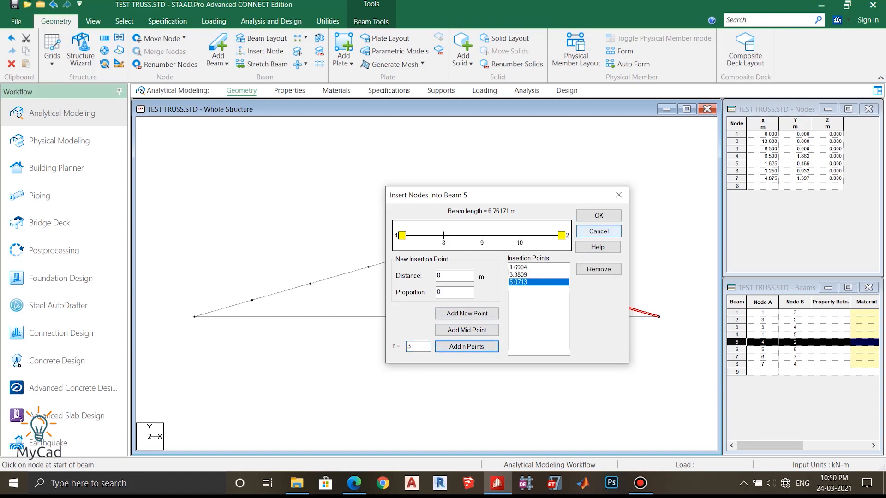
key(Return)
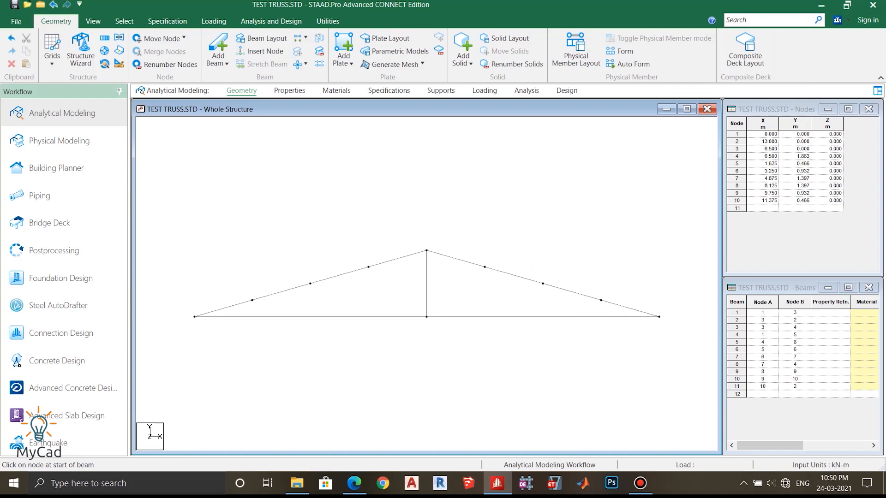
Referring to the truss PDF, insert a bottom chord node 1.758 m from node 1 and connect it to top chord node 5 with a beam
click(354, 483)
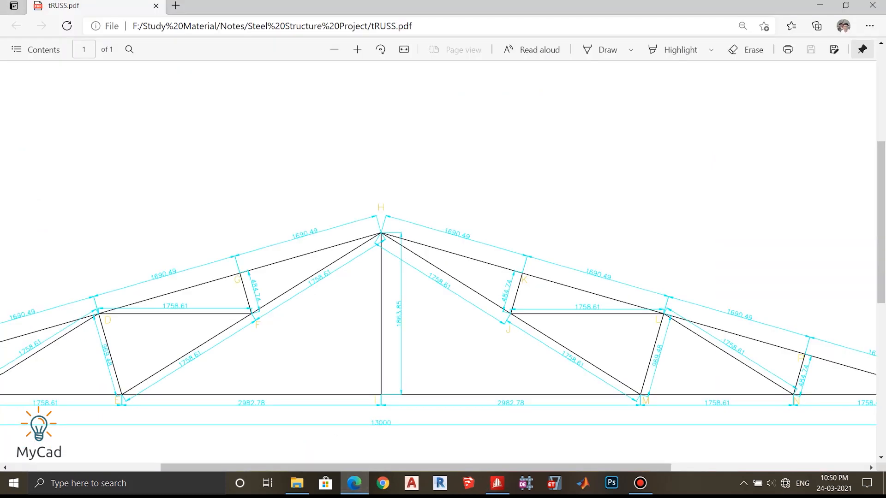
scroll(438, 277, down, 1)
drag(416, 468, 282, 468)
ctrl+scroll(34, 319, up, 4)
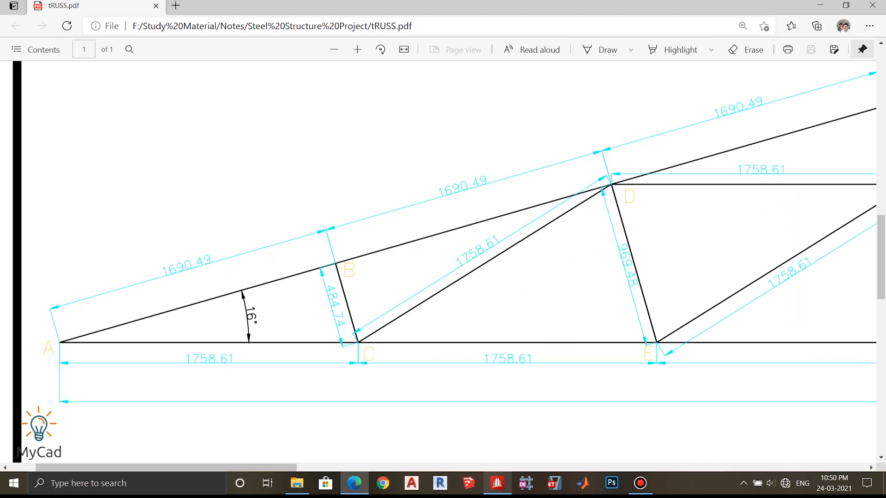
click(497, 483)
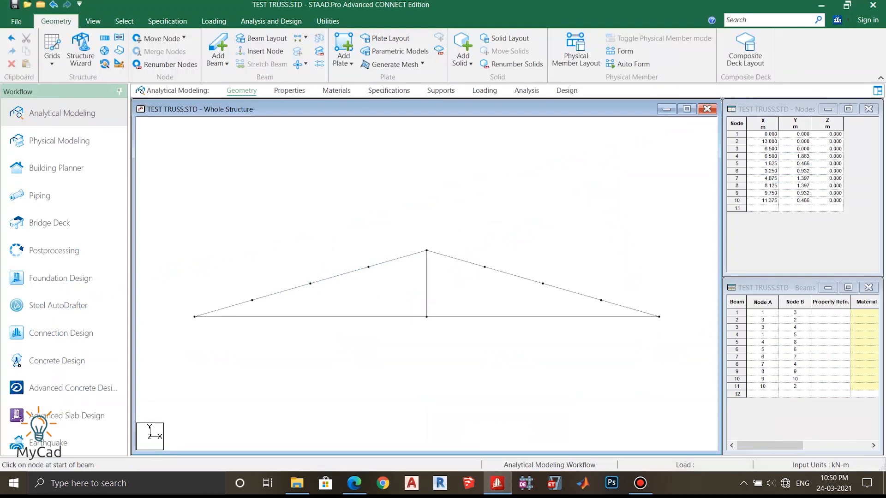
click(253, 317)
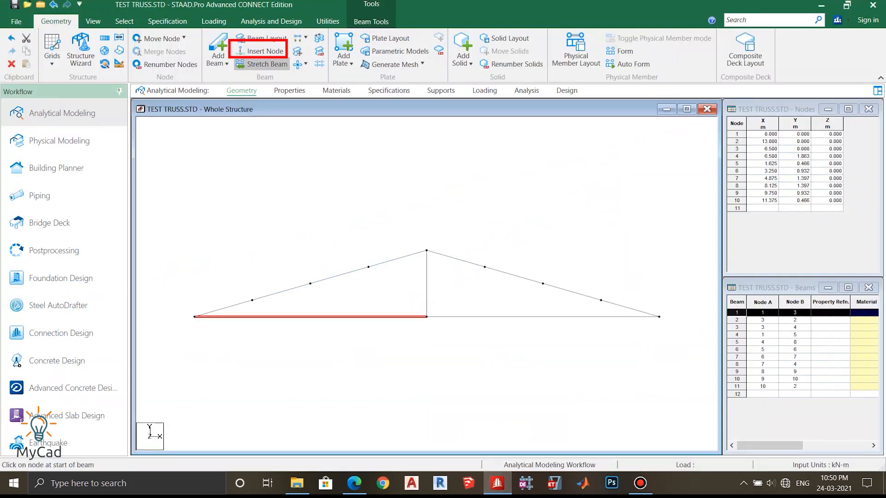
click(261, 51)
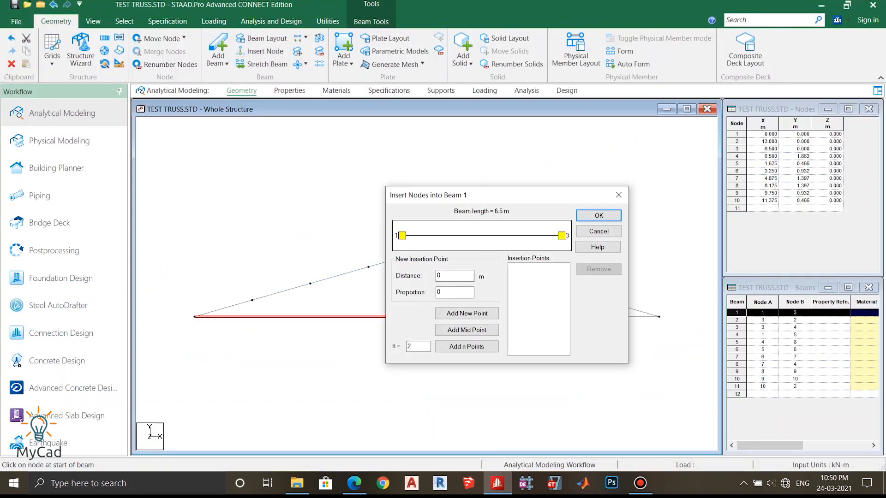
text(1.7)
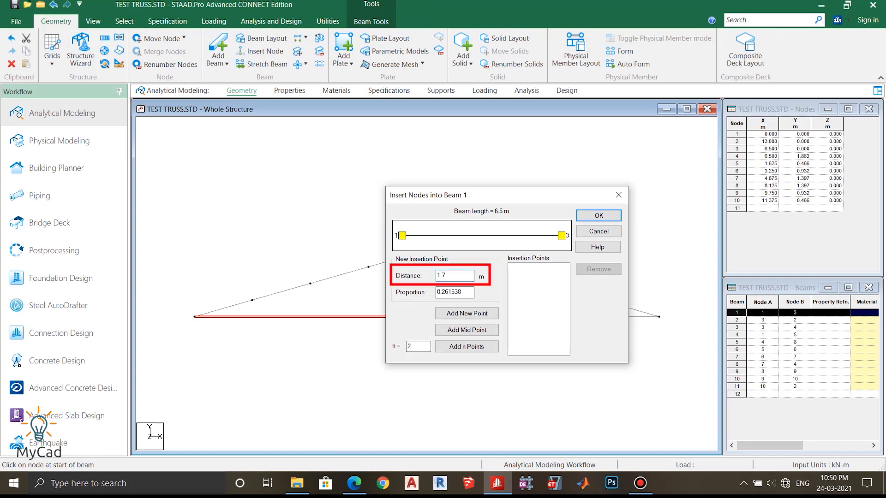
click(355, 483)
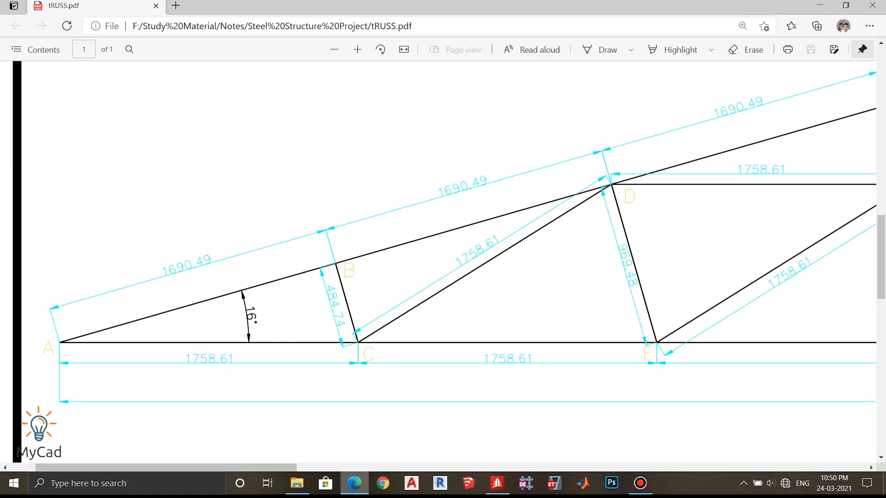
key(alt+Tab)
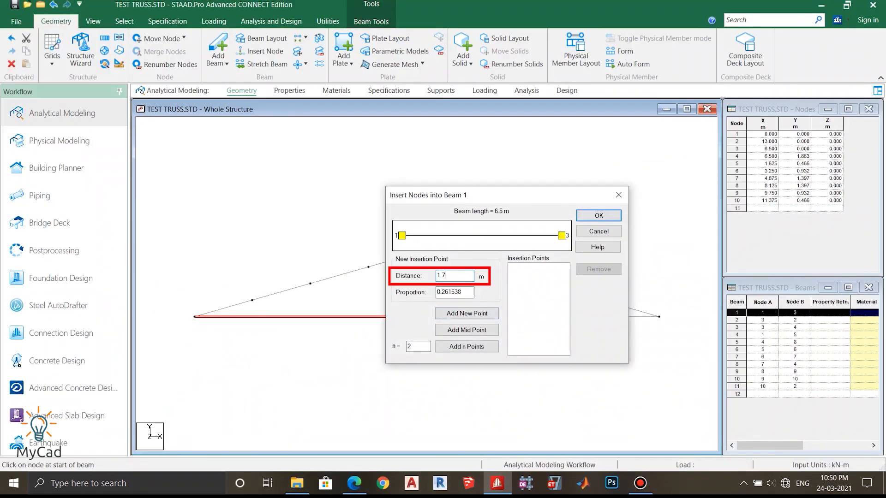
text(58)
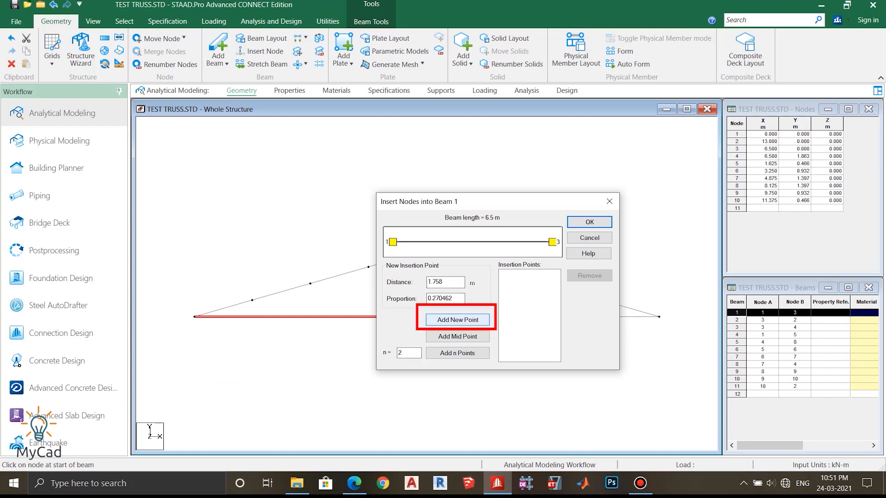
click(457, 320)
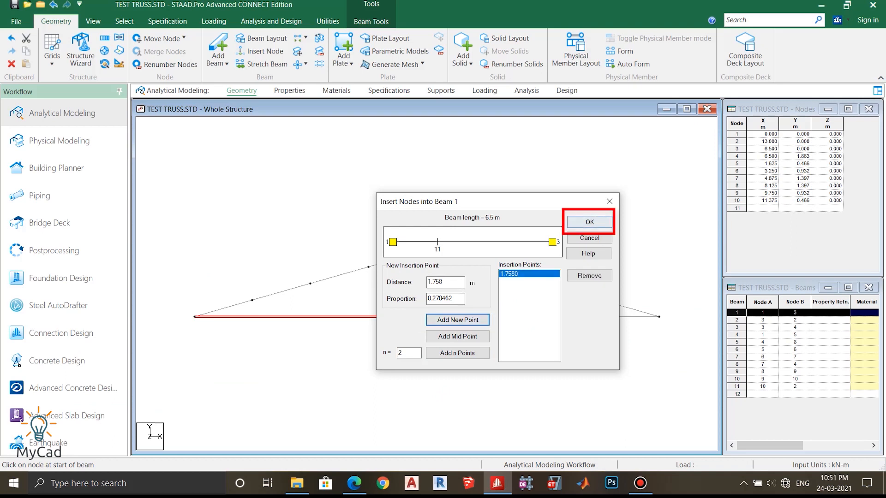
click(589, 222)
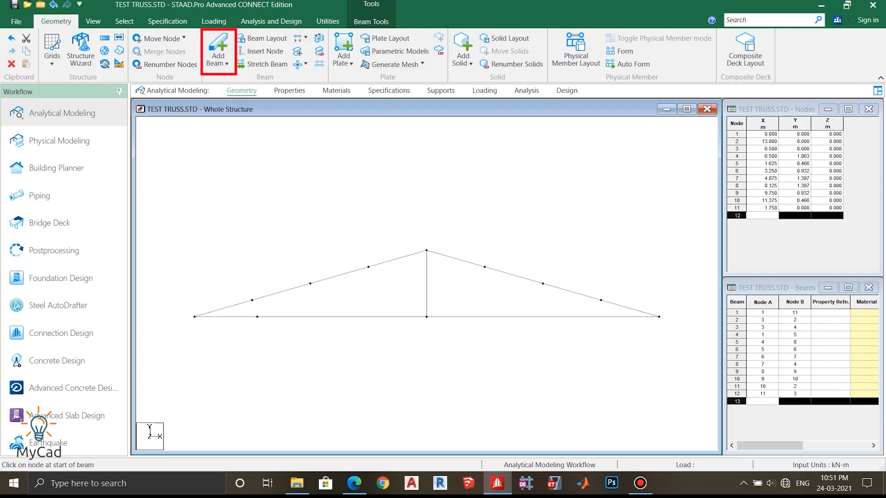
drag(252, 301, 258, 318)
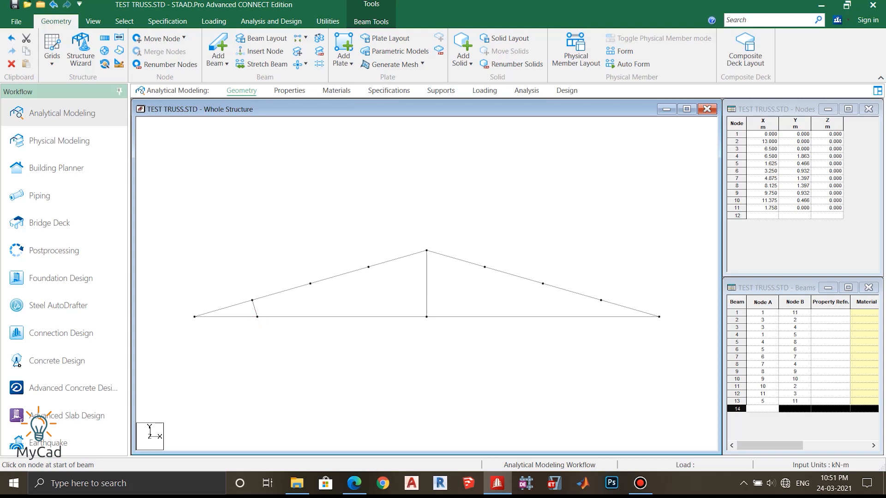
Check the spacing from C to E in the truss PDF and insert a bottom chord node 1.758 m beyond node 11
click(354, 483)
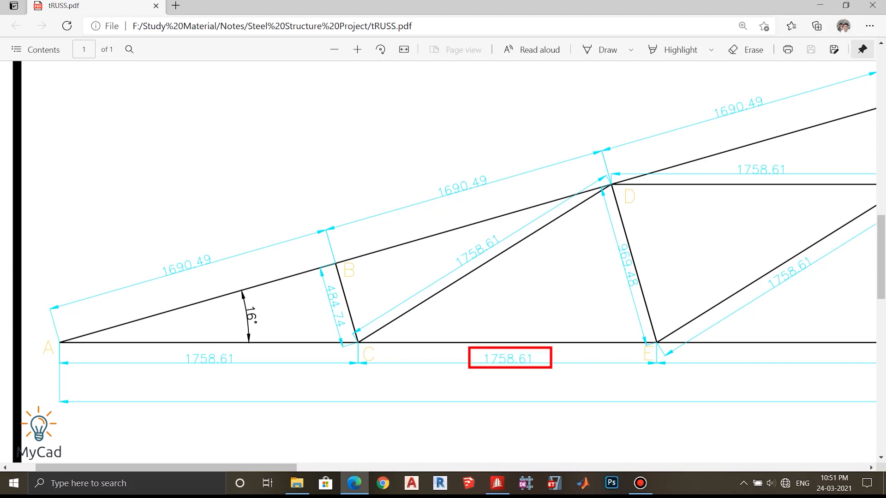
click(496, 483)
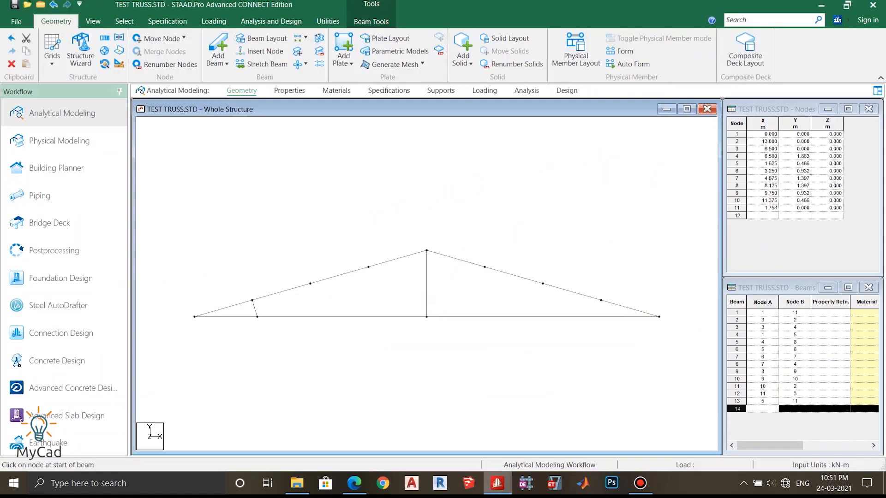
click(341, 317)
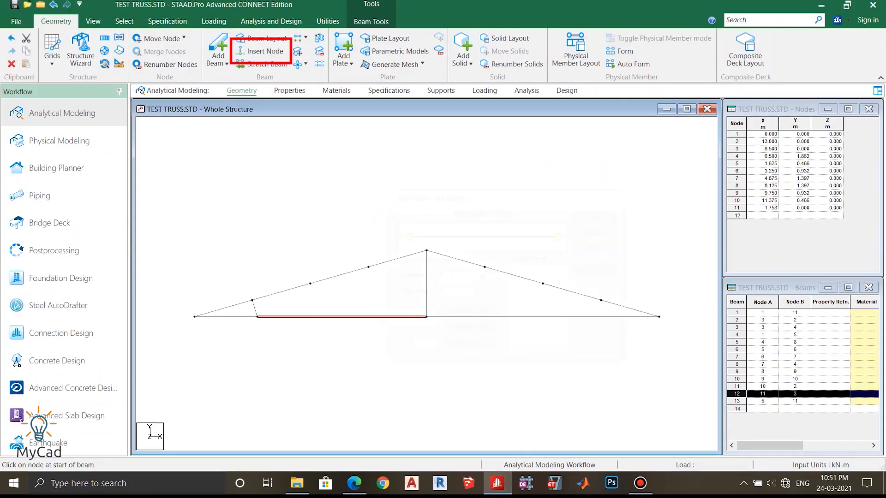
click(260, 50)
key(BackSpace)
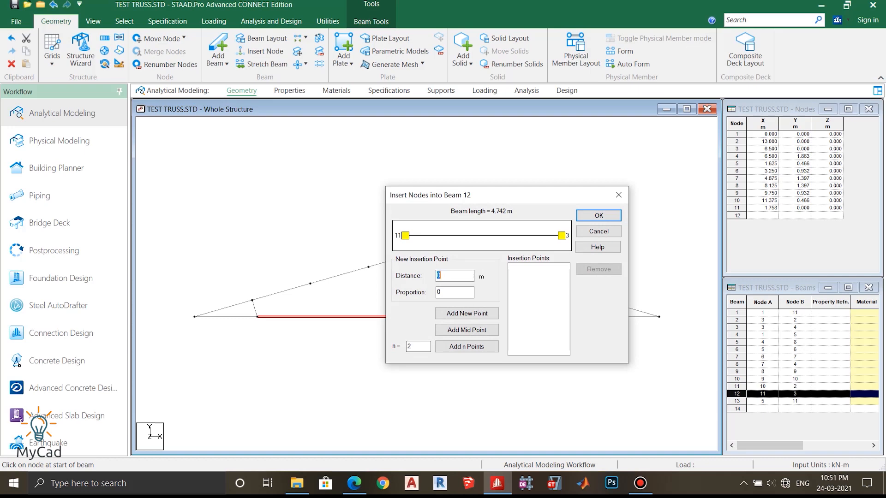
text(1.758)
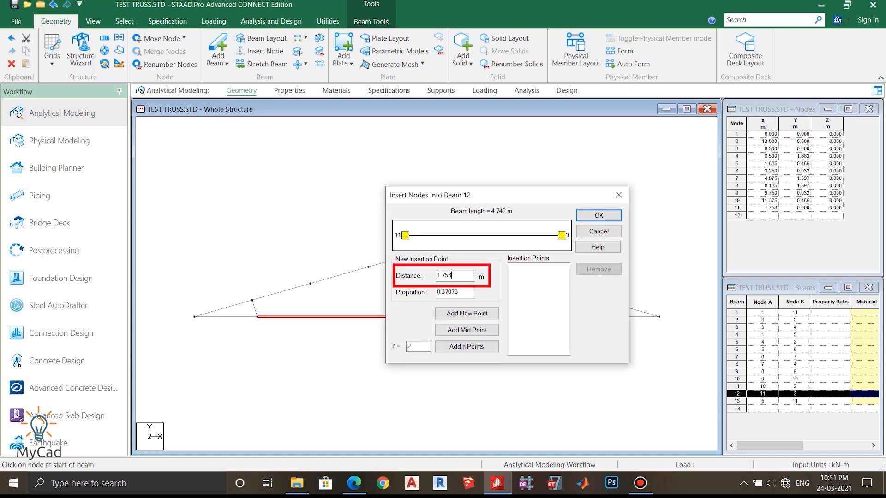
click(466, 313)
click(598, 216)
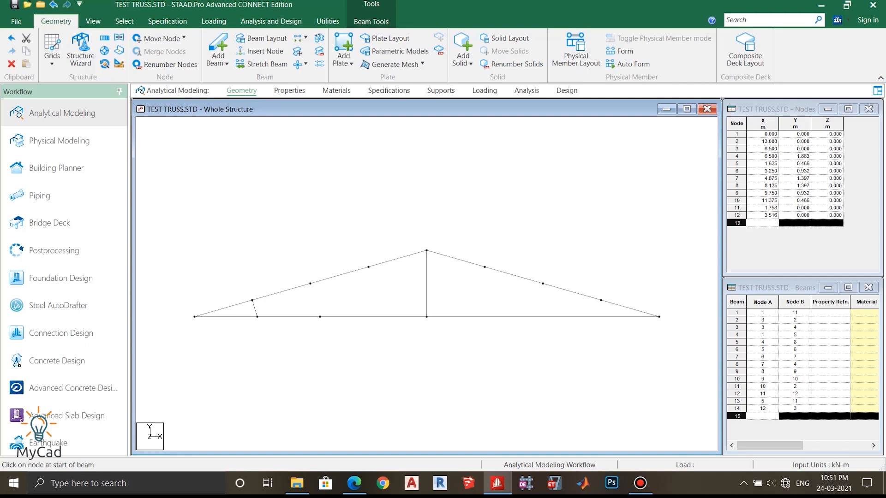
Add a web beam from top chord node 6 down to bottom chord node 12
click(220, 44)
click(310, 283)
drag(315, 305, 320, 316)
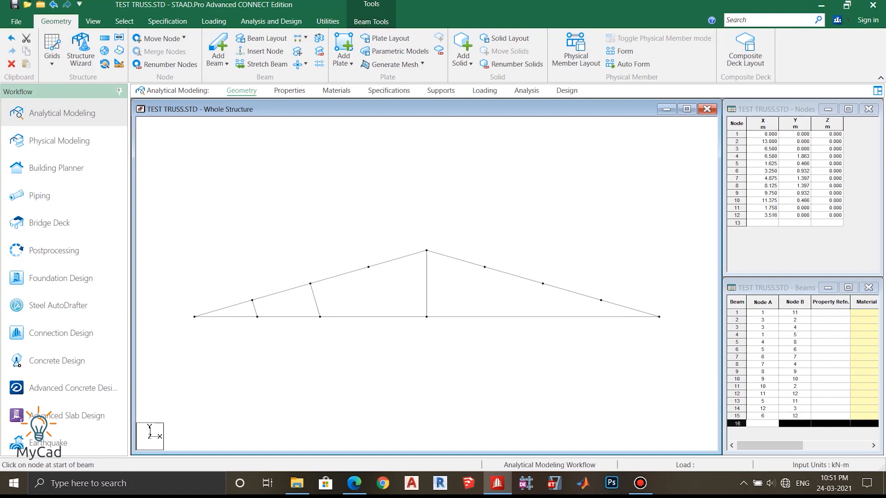
Examine the left half of the truss PDF for the web diagonals starting at C and E, including the one to apex H
click(363, 486)
ctrl+scroll(386, 256, down, 3)
click(251, 308)
click(418, 307)
click(702, 129)
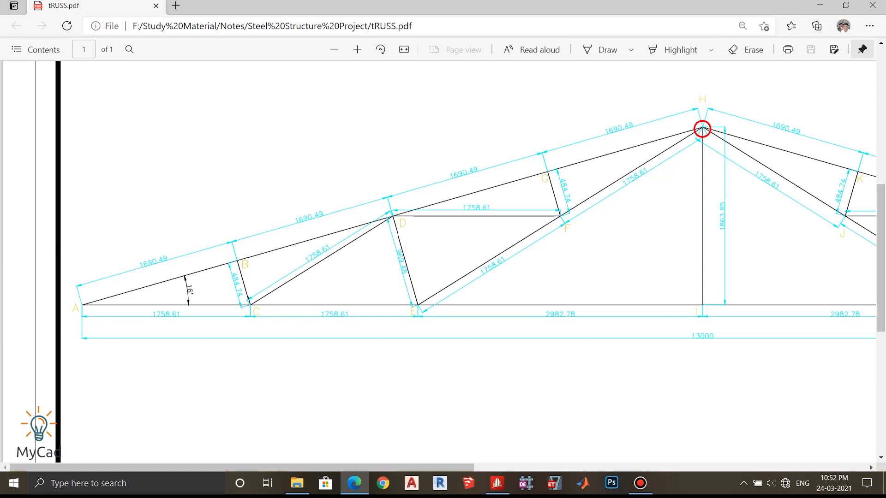
click(420, 305)
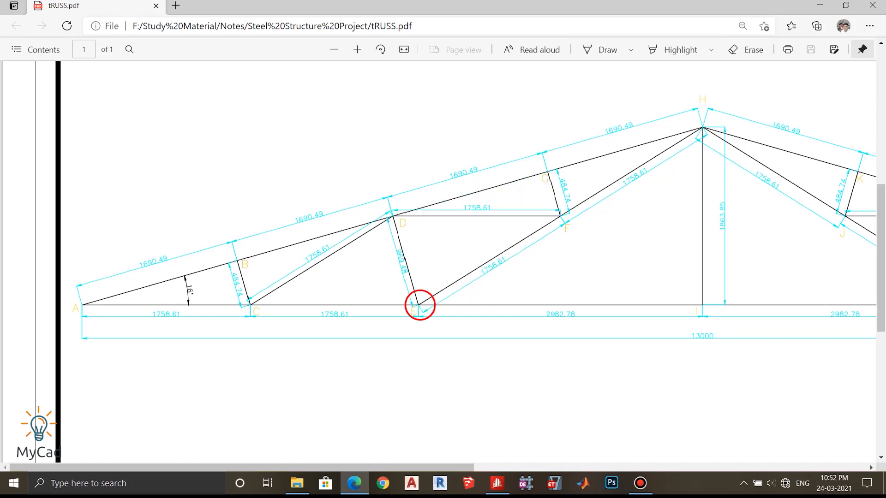
click(497, 483)
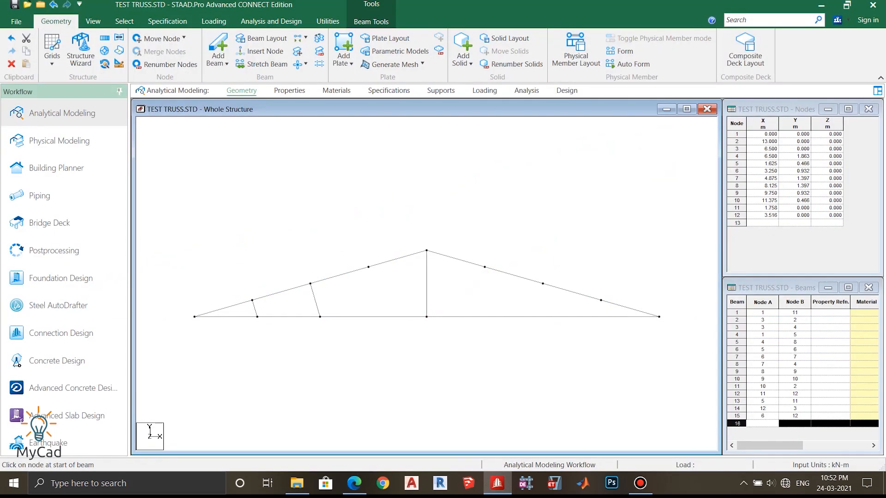
Add a diagonal web beam from bottom chord node 12 up to apex node 4
click(217, 46)
drag(320, 316, 426, 251)
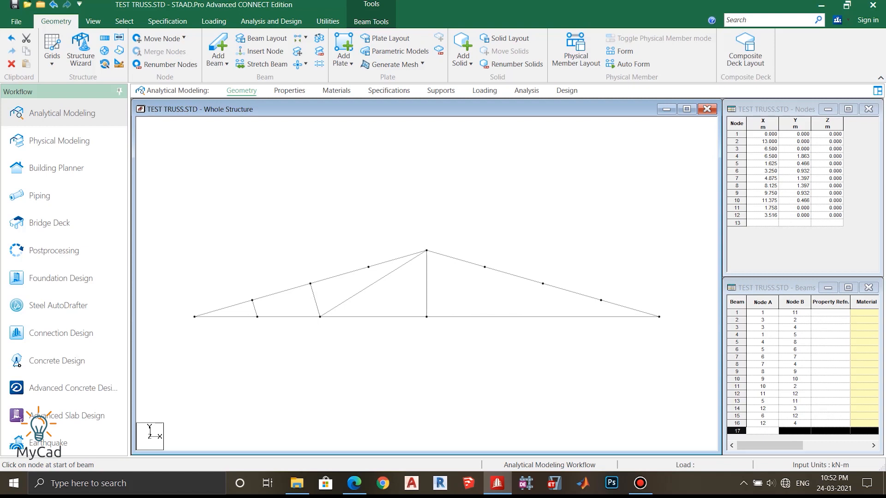
key(Escape)
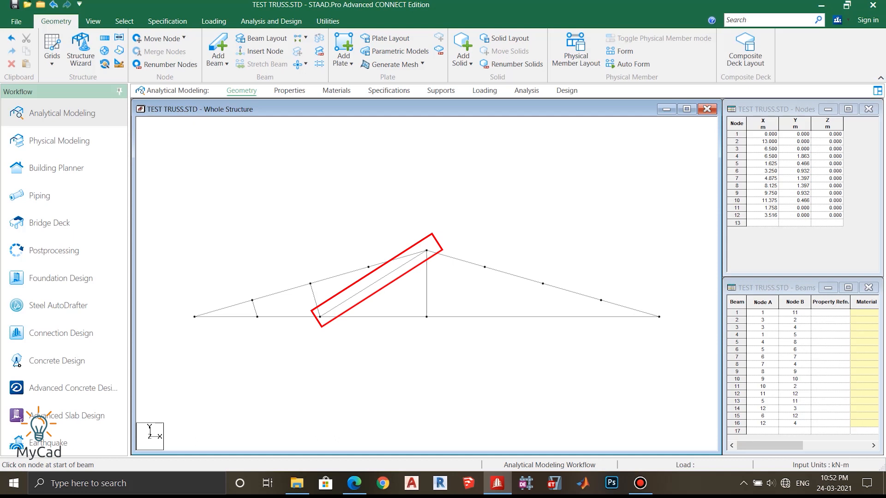
Insert a node at the midpoint of the diagonal beam between node 12 and apex node 4
click(364, 289)
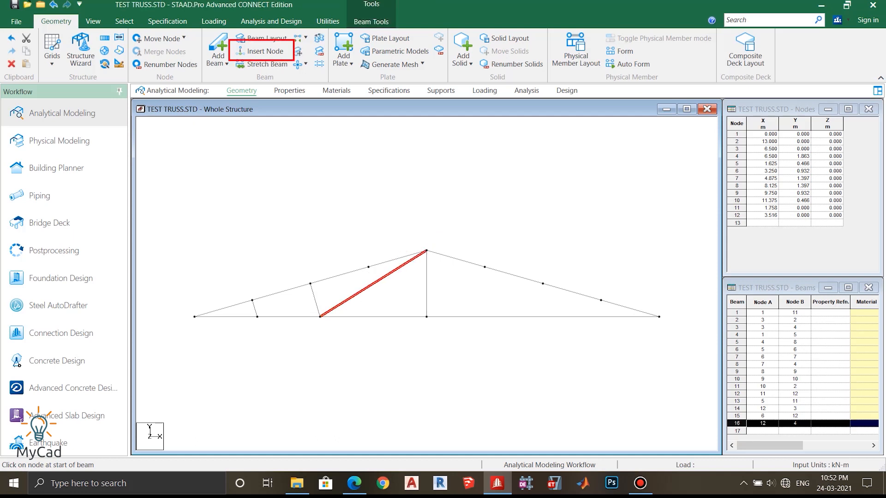
click(261, 51)
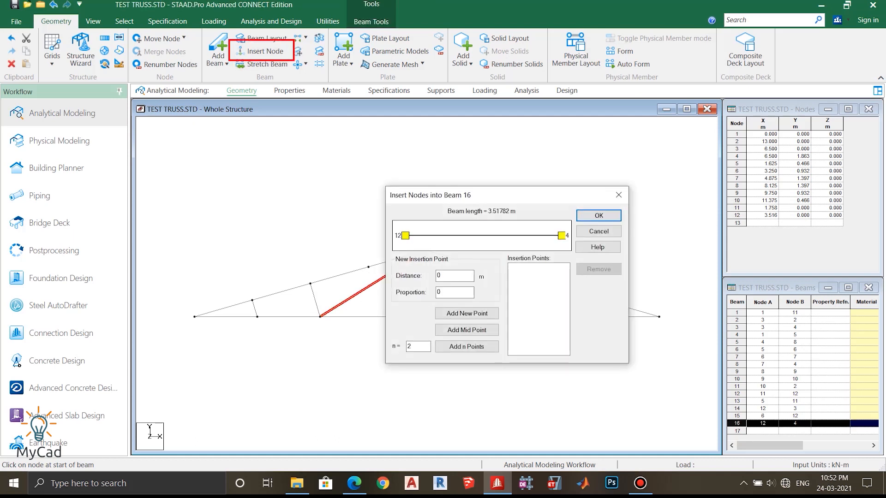
click(466, 330)
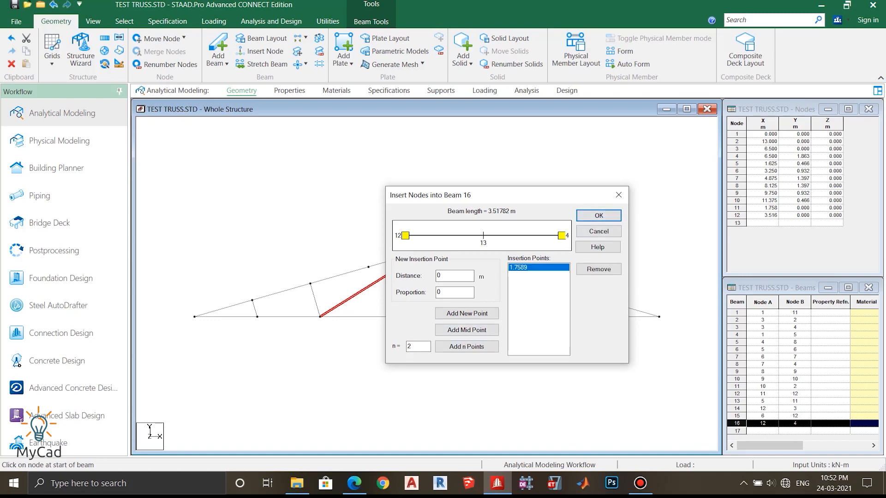
click(598, 215)
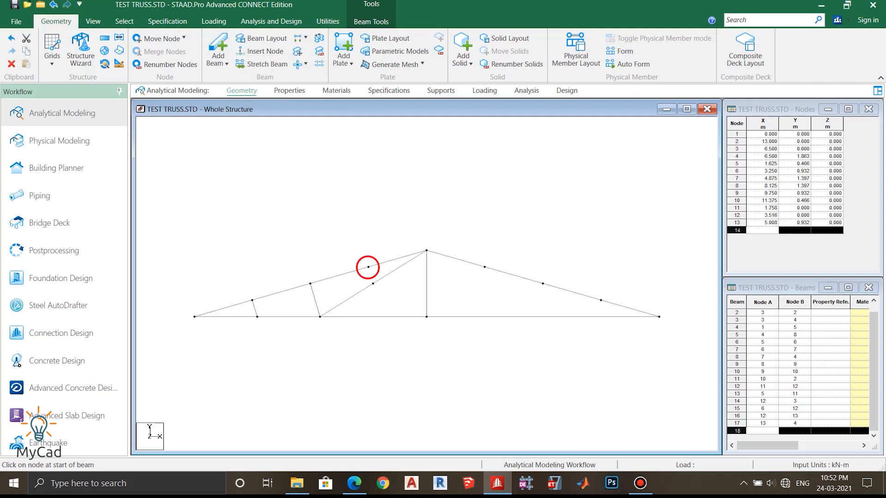
Referring to the truss PDF, add web beams from node 7 to 13, node 6 to 13 and node 11 to 6
click(368, 267)
click(372, 283)
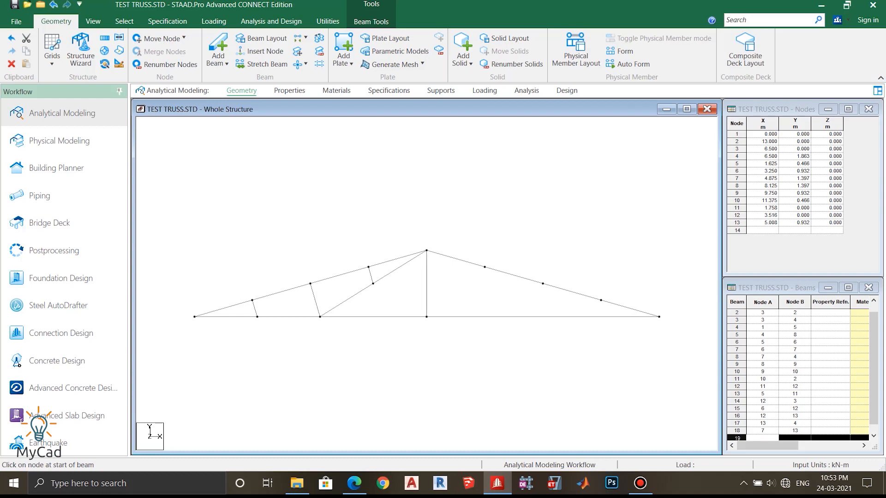
click(354, 483)
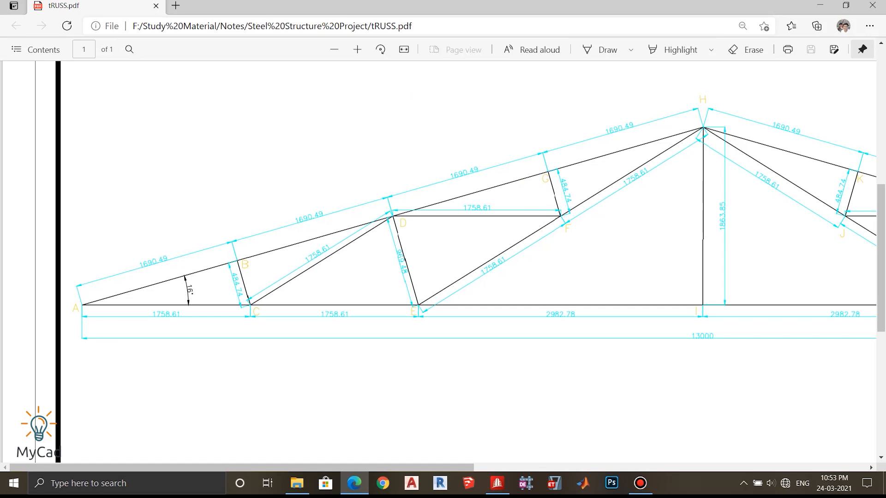
click(497, 483)
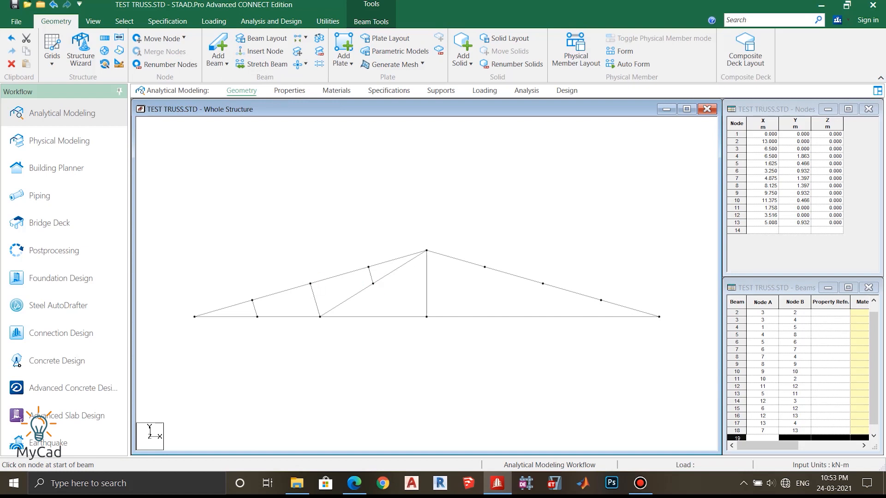
drag(311, 283, 372, 284)
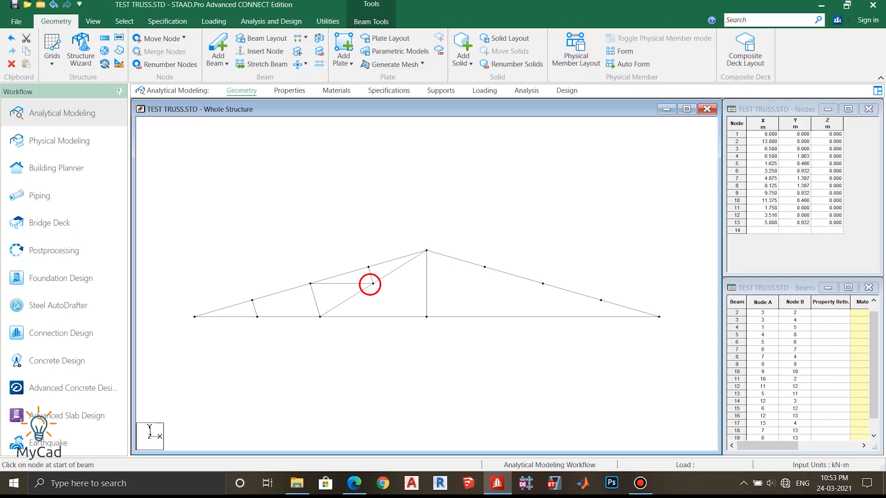
drag(257, 316, 310, 283)
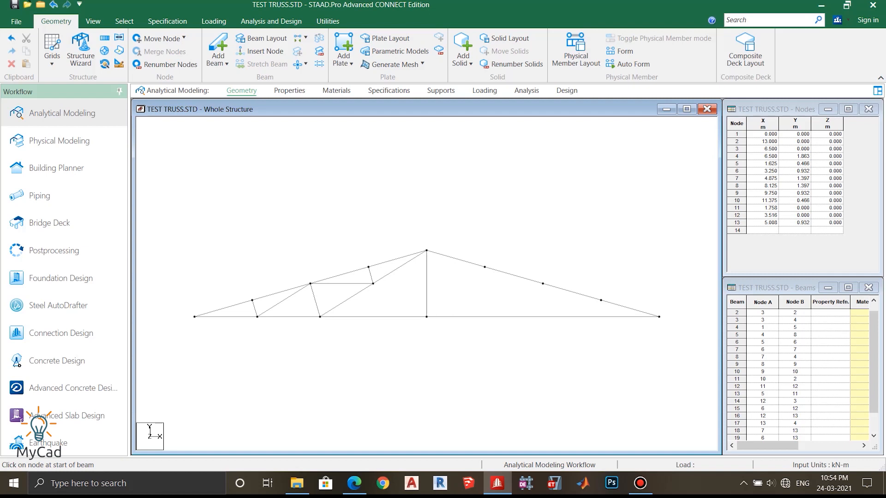
Insert a bottom chord node 2.982 m from node 3 towards node 2 and connect it with beams to apex node 4 and top chord node 9
click(512, 317)
click(265, 51)
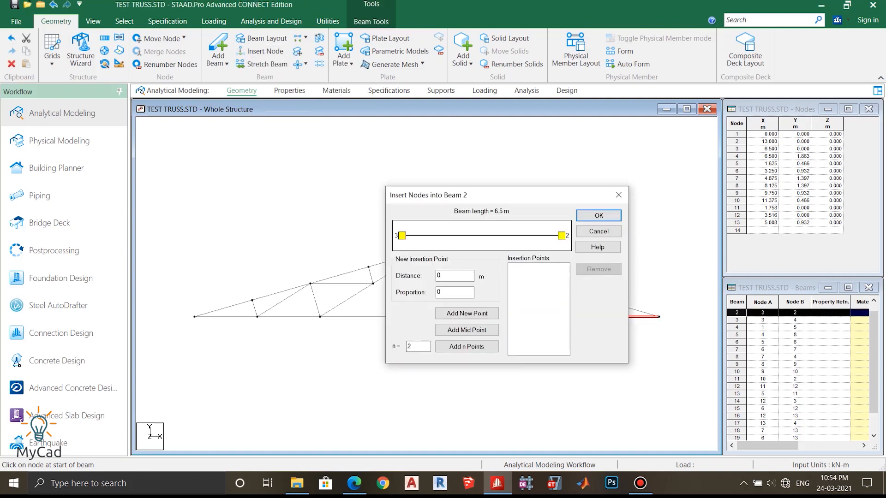
drag(480, 194, 326, 147)
double_click(299, 230)
key(alt+Tab)
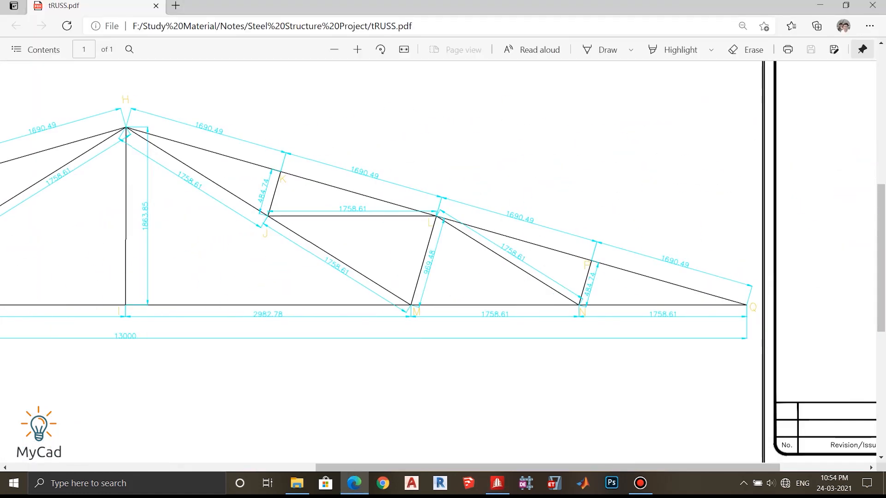
key(alt+Tab)
text(2.982)
key(alt+Tab)
key(alt+Tab)
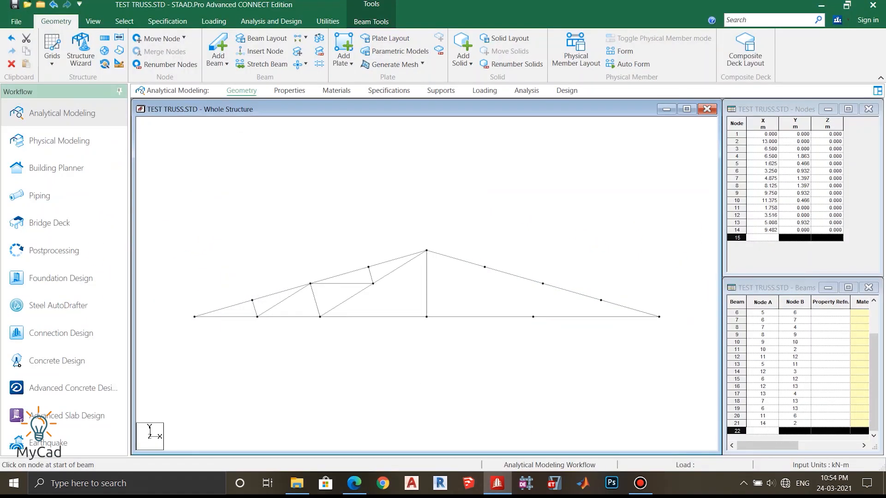
drag(426, 250, 533, 317)
drag(533, 316, 543, 283)
Insert a midpoint node in the diagonal between apex node 4 and node 14, and connect it with beams to top chord nodes 8 and 9
click(480, 283)
click(266, 51)
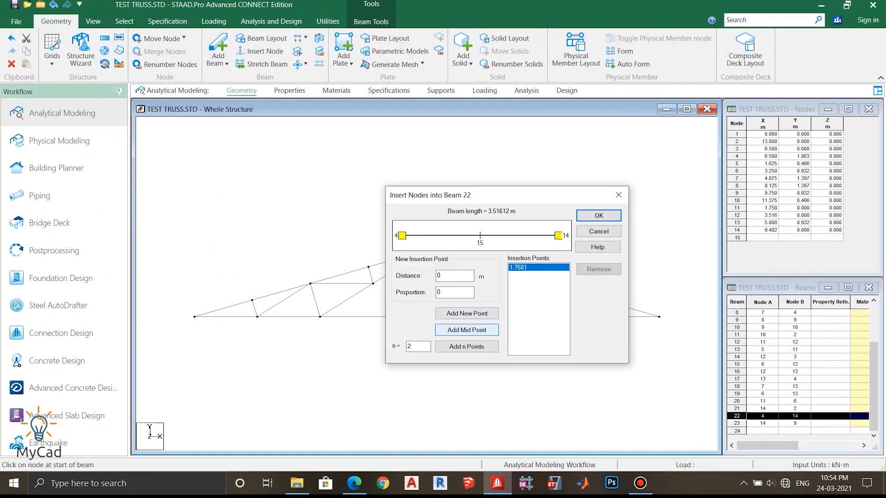
click(466, 330)
click(598, 215)
drag(484, 266, 479, 283)
drag(479, 283, 543, 284)
Insert a midpoint node in the bottom chord beam between nodes 14 and 2, and connect it with beams to top chord nodes 10 and 9
click(596, 317)
click(265, 52)
click(465, 330)
click(598, 215)
drag(600, 300, 596, 316)
drag(542, 283, 595, 317)
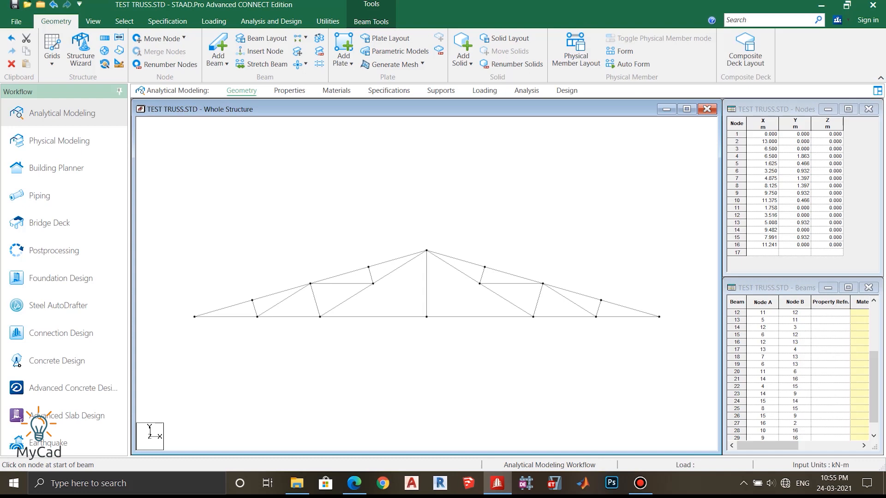
Compare the modelled truss geometry with the full truss drawing in the PDF
click(354, 483)
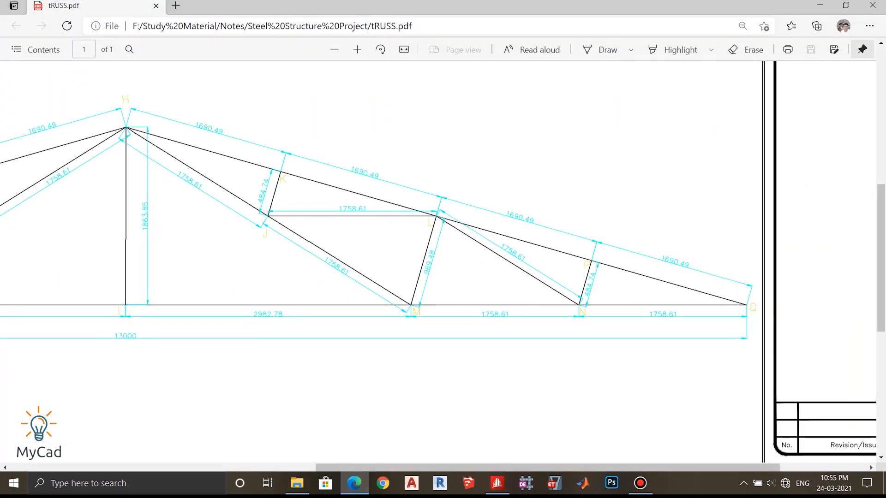
ctrl+scroll(393, 336, down, 3)
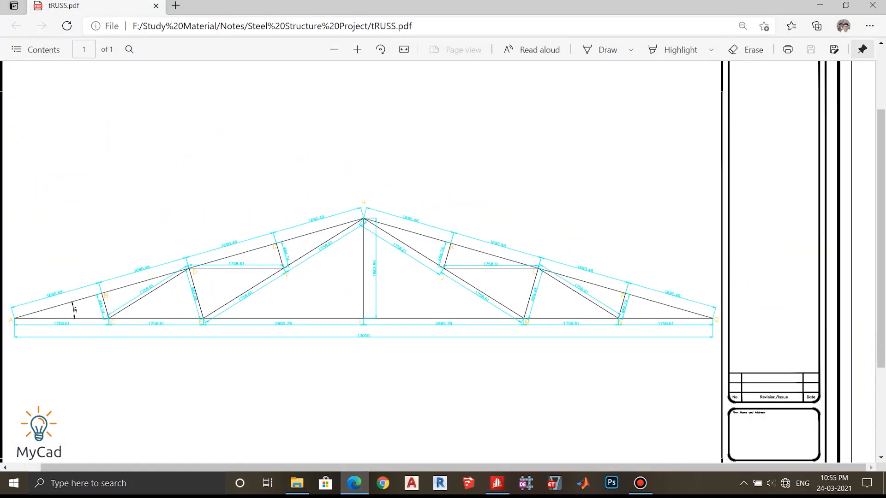
drag(453, 468, 423, 467)
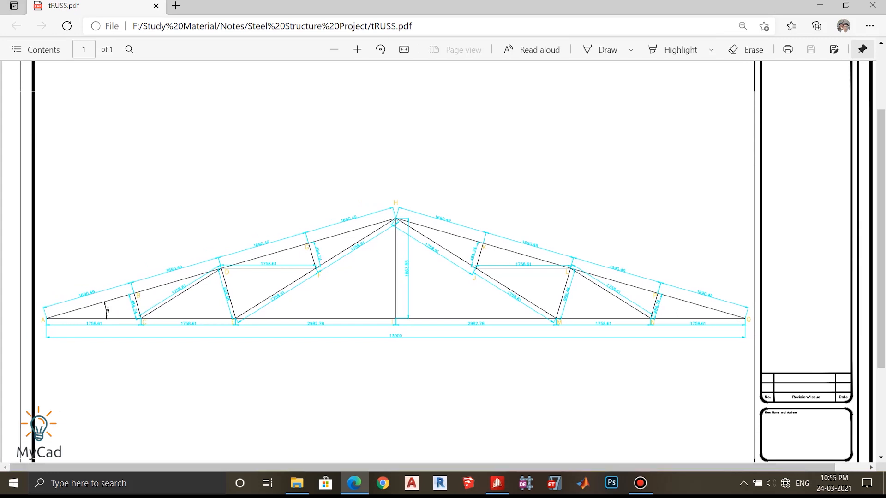
click(497, 483)
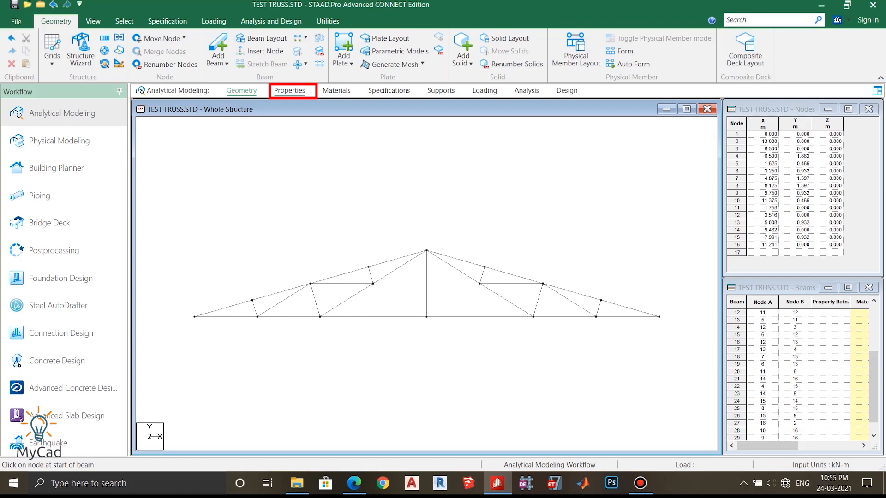
Add the Indian angle section ISA35x35x6 as a single section with STEEL material to the member properties
click(289, 91)
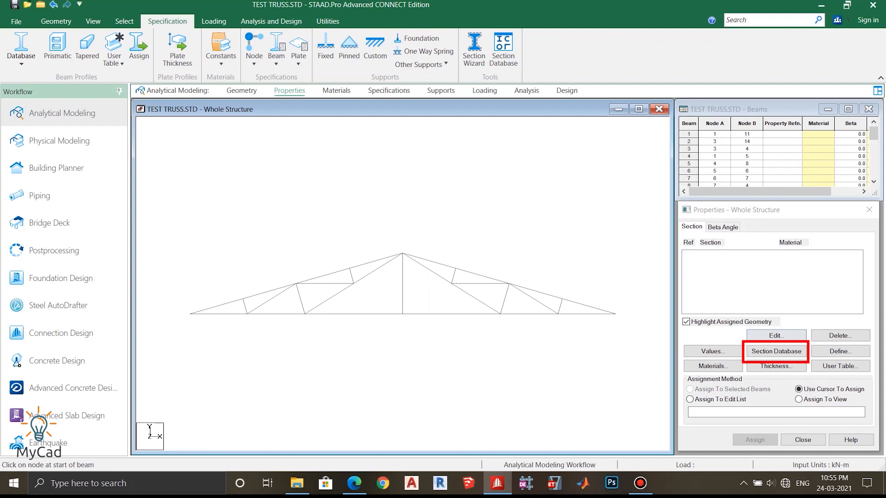
click(776, 351)
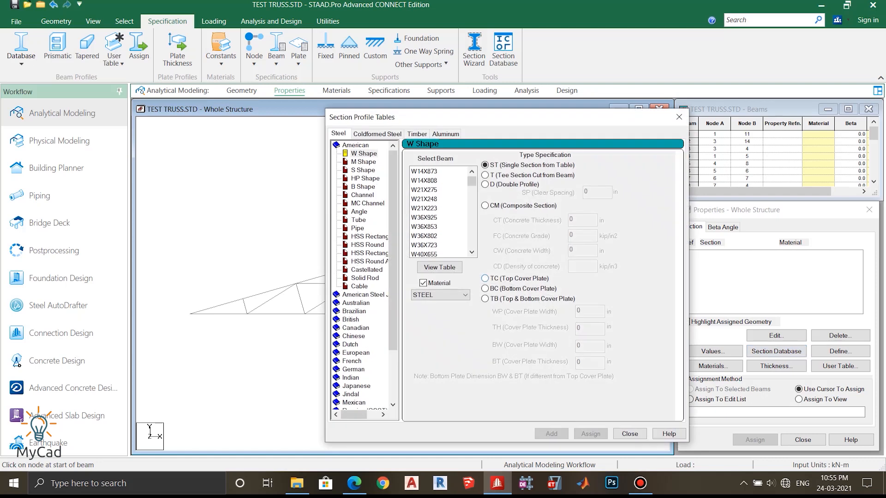
scroll(362, 274, down, 3)
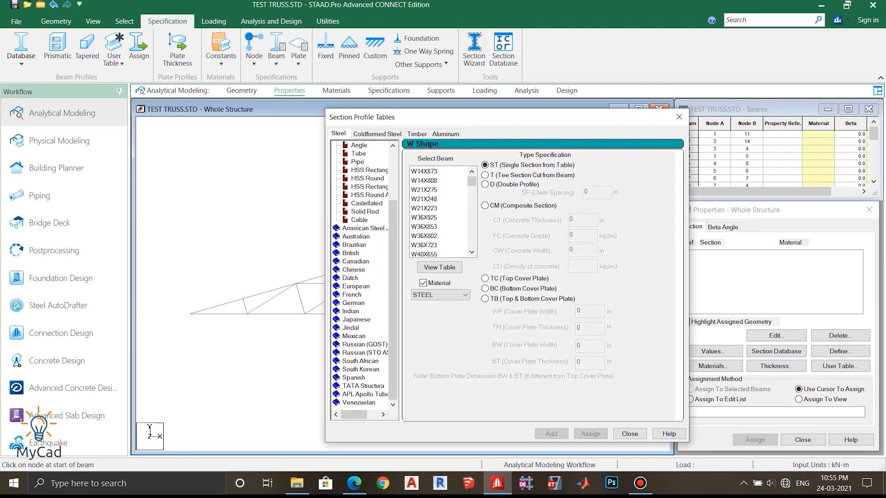
click(350, 311)
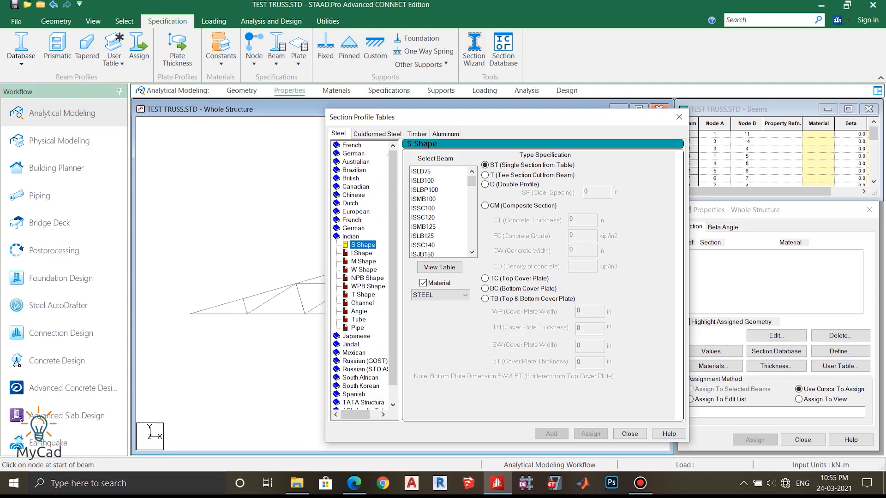
click(358, 311)
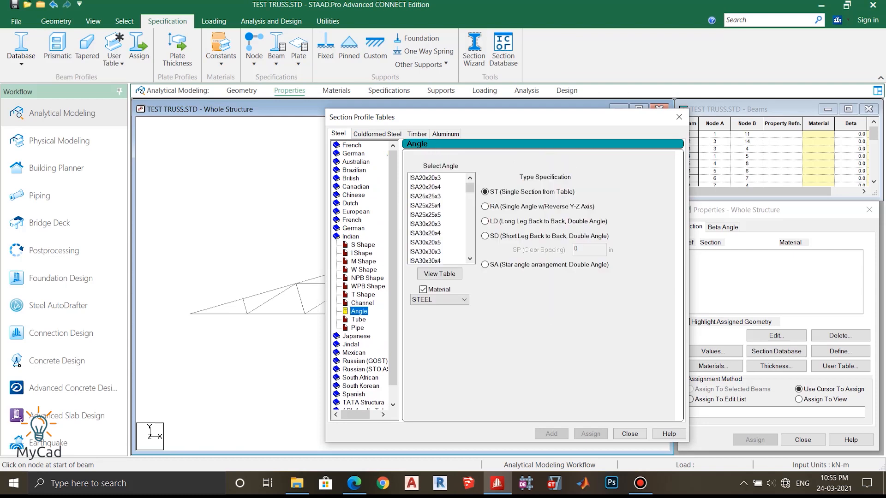
scroll(438, 219, down, 3)
scroll(439, 219, down, 1)
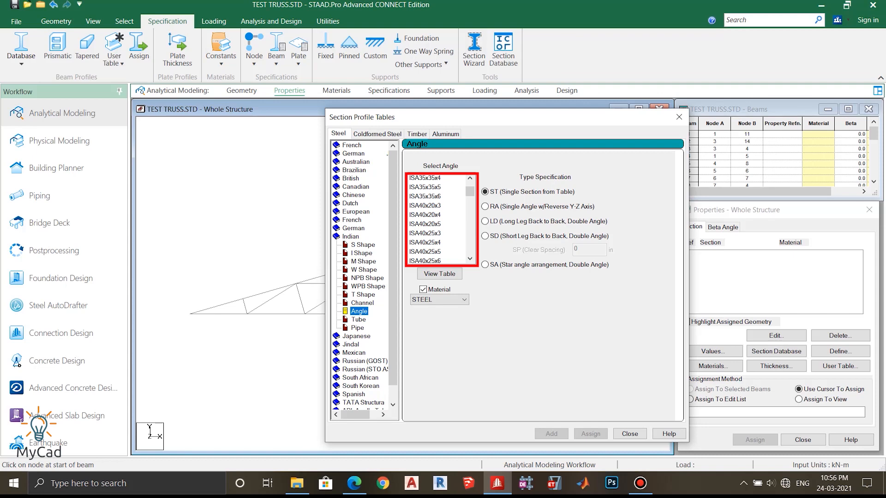
click(436, 196)
click(551, 434)
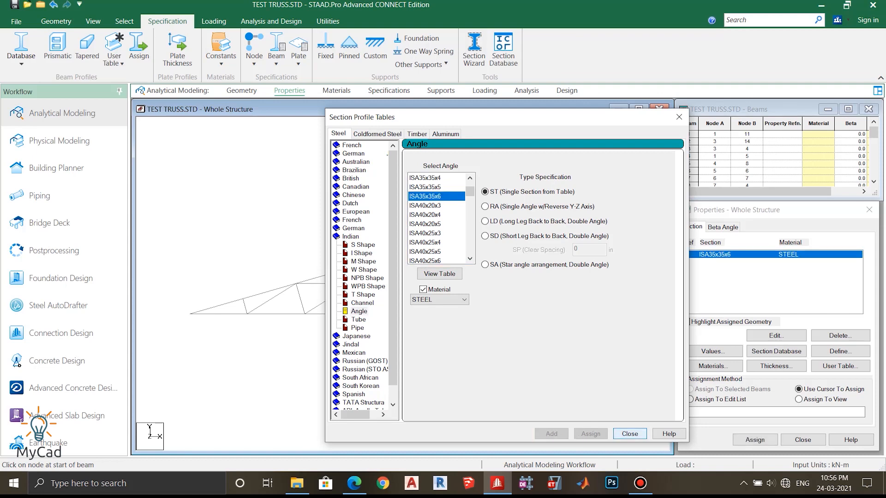
click(629, 434)
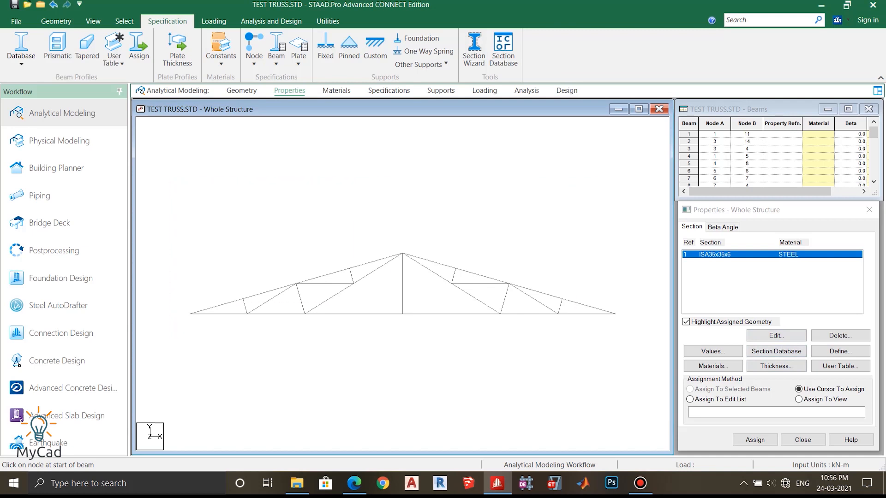
Assign the ISA35x35x6 section to all members of the truss
drag(170, 181, 629, 339)
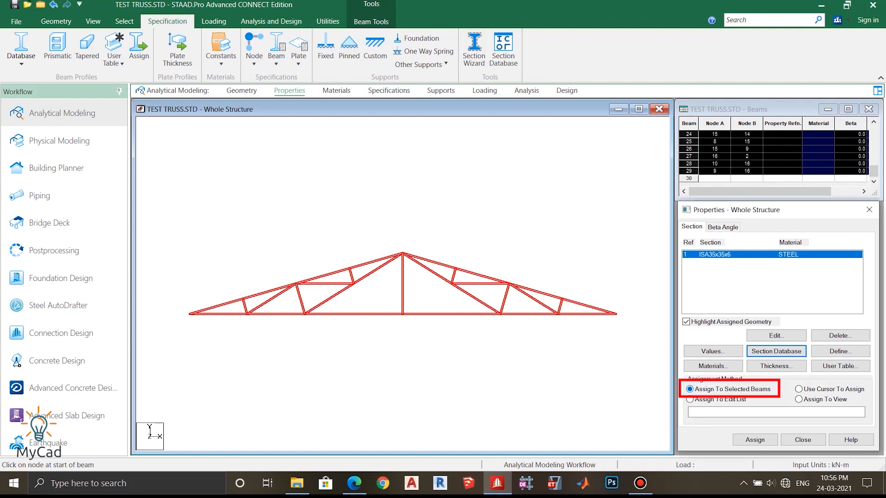
click(755, 440)
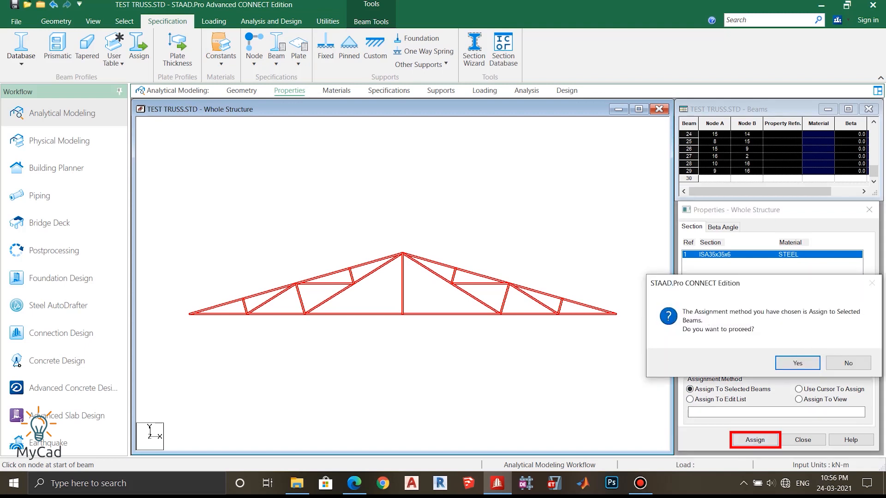
drag(757, 283, 716, 245)
key(Return)
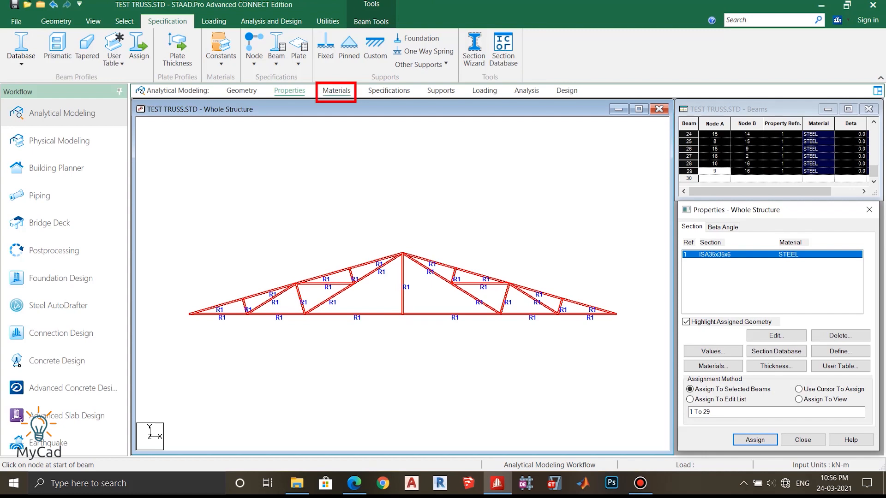
Check the materials assigned to the members and add a Truss beam specification to the model
click(336, 90)
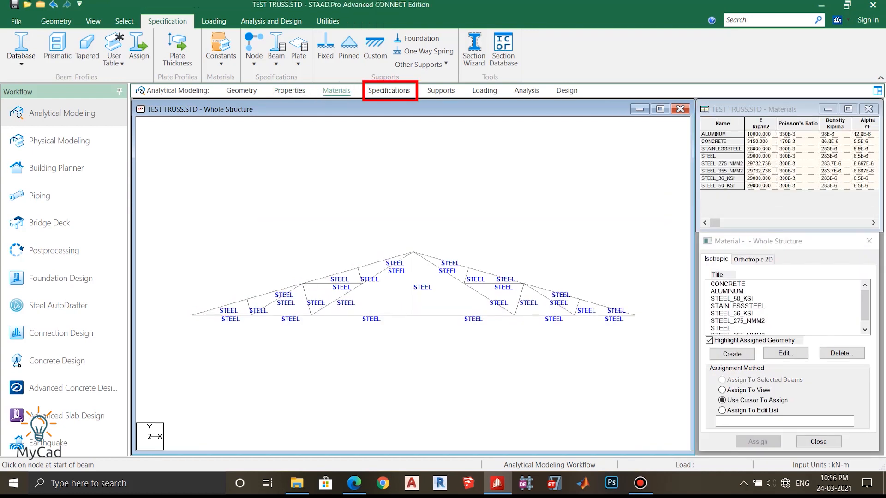
click(388, 91)
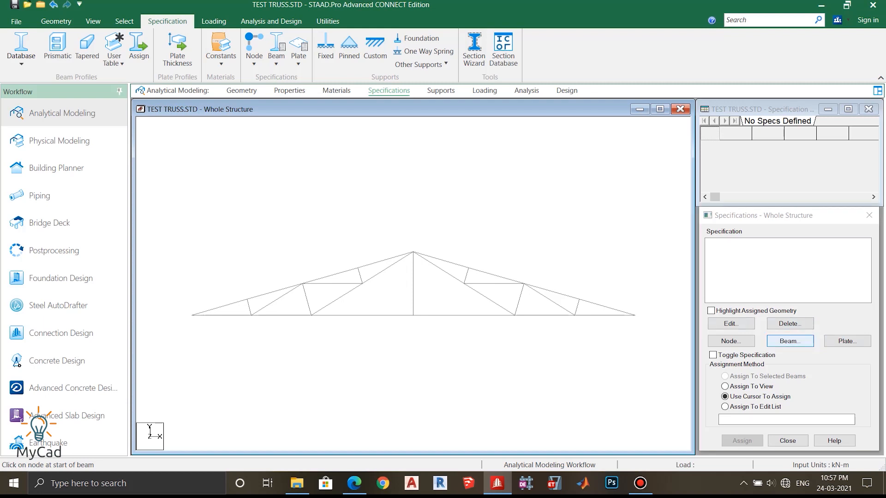
click(790, 341)
drag(736, 224, 547, 140)
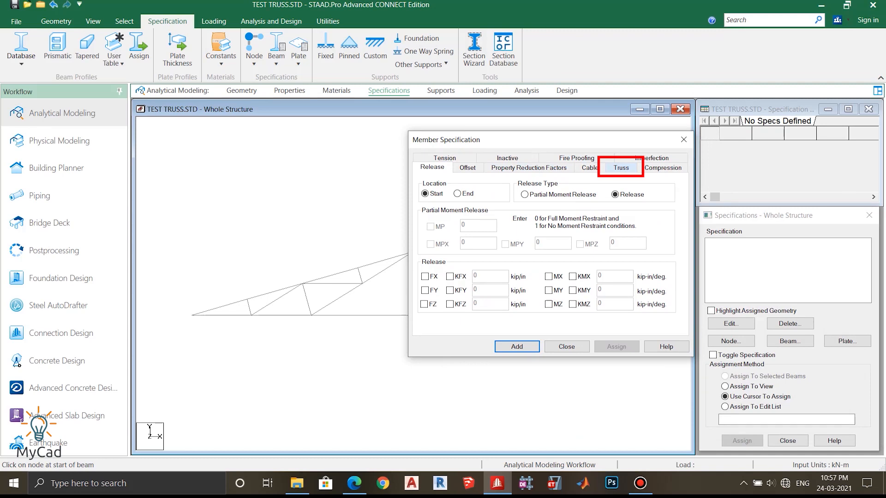
click(620, 168)
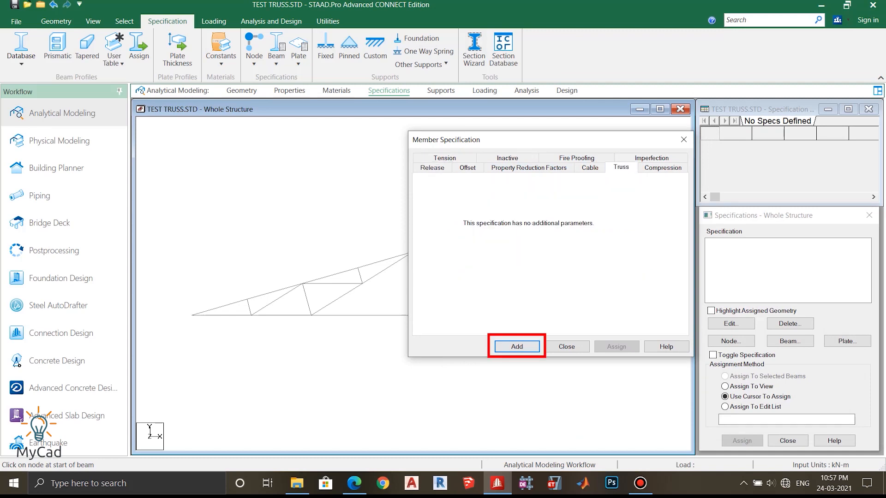
click(517, 347)
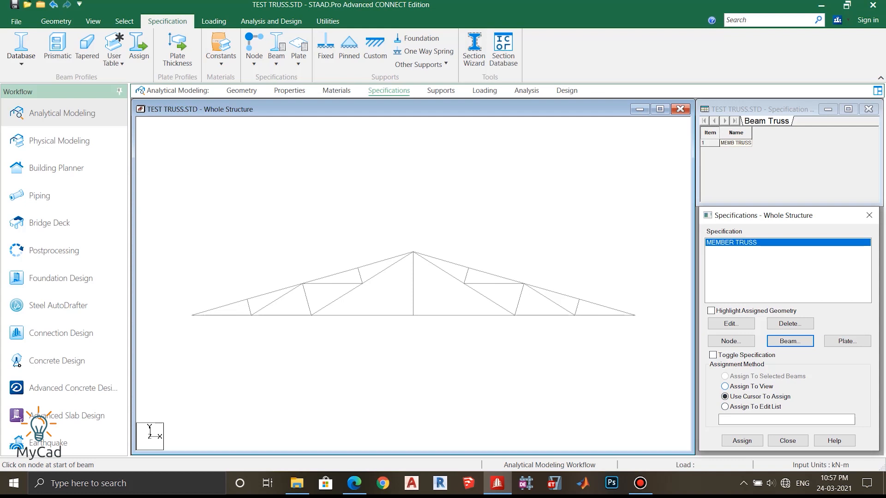
Assign the MEMBER TRUSS specification to all members in the view
click(725, 386)
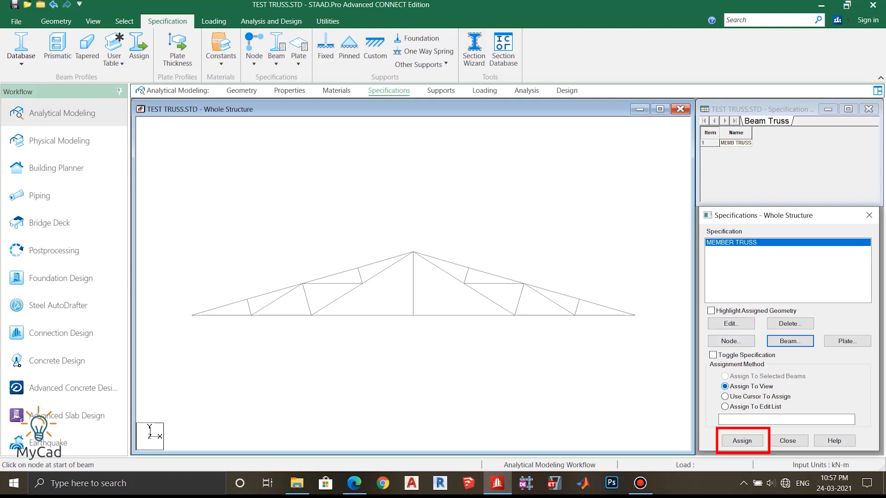
click(741, 441)
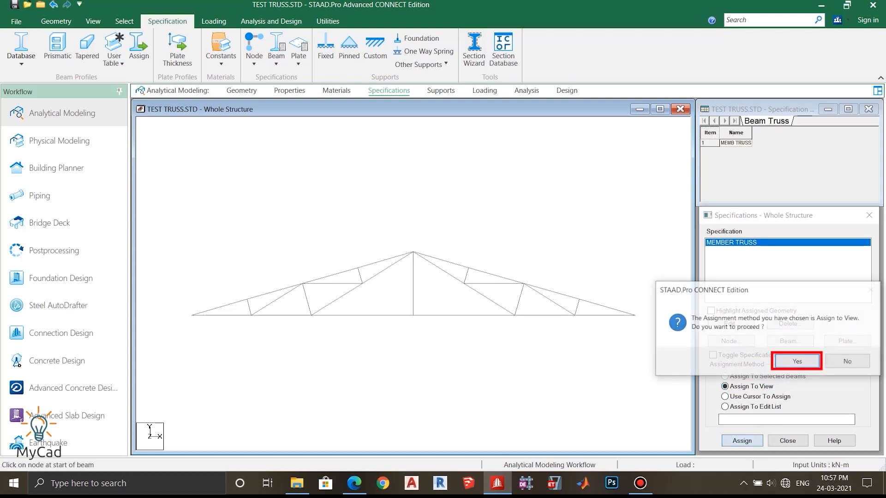
click(797, 361)
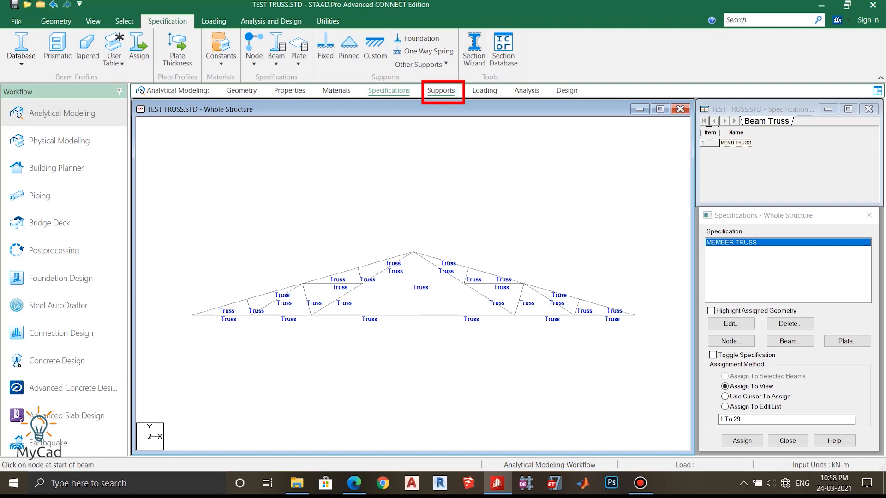
Create a pinned support definition for the truss
click(440, 90)
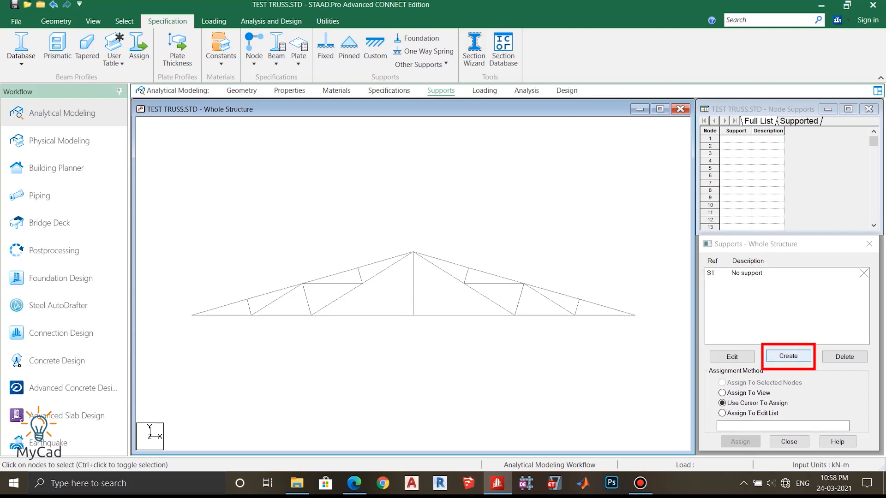
click(787, 355)
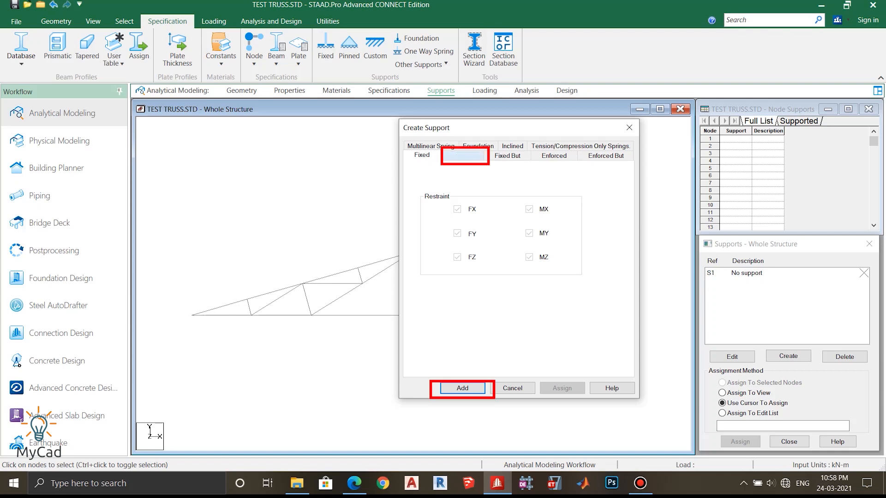
click(462, 155)
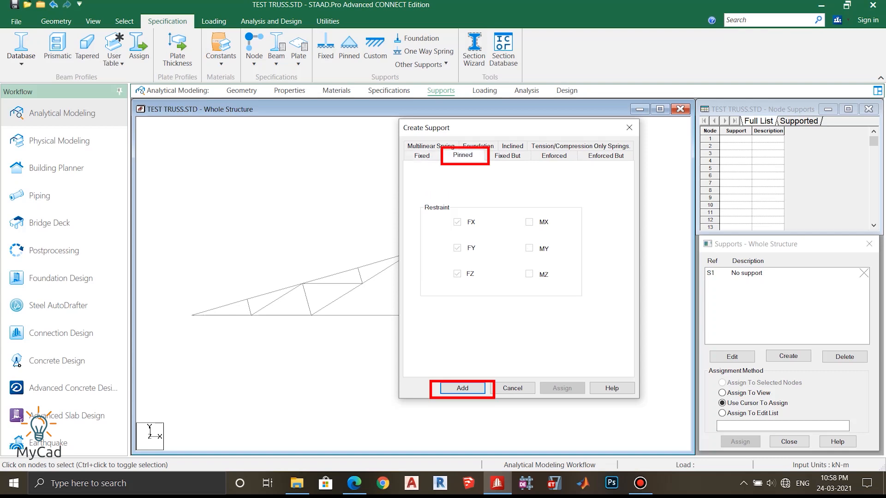
click(462, 388)
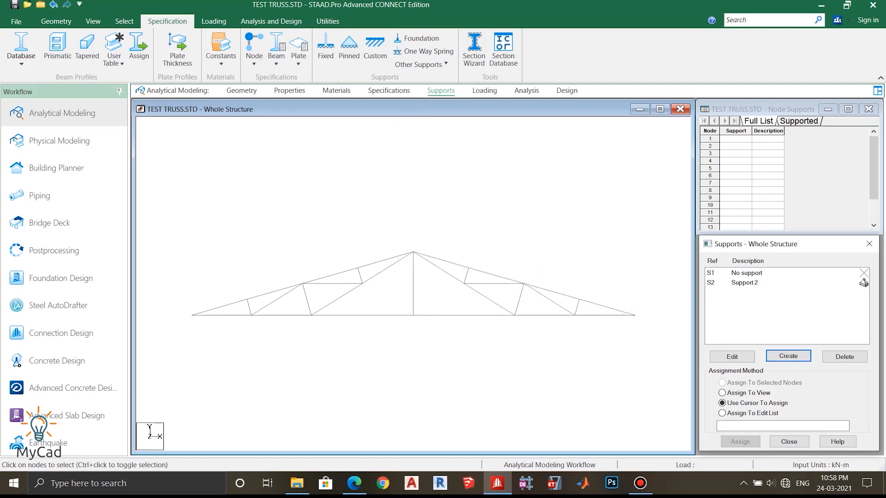
Assign the pinned support S2 to the two end nodes of the bottom chord, nodes 2 and 1
click(782, 282)
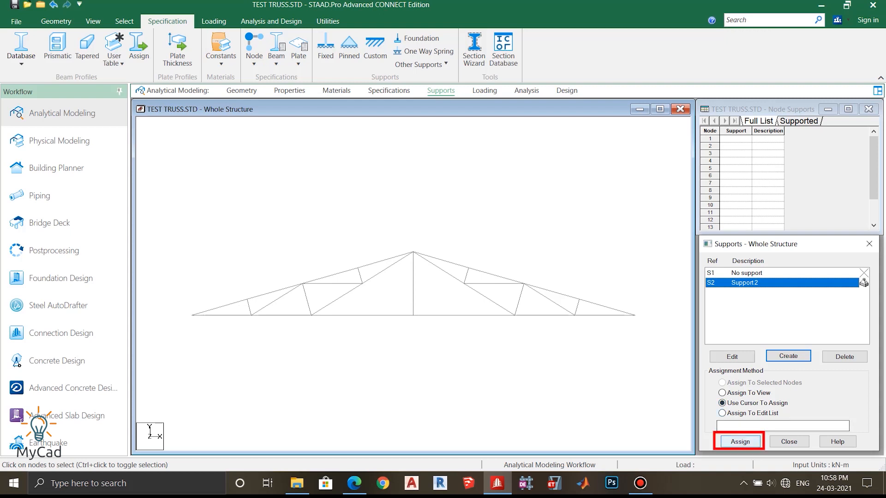
click(739, 441)
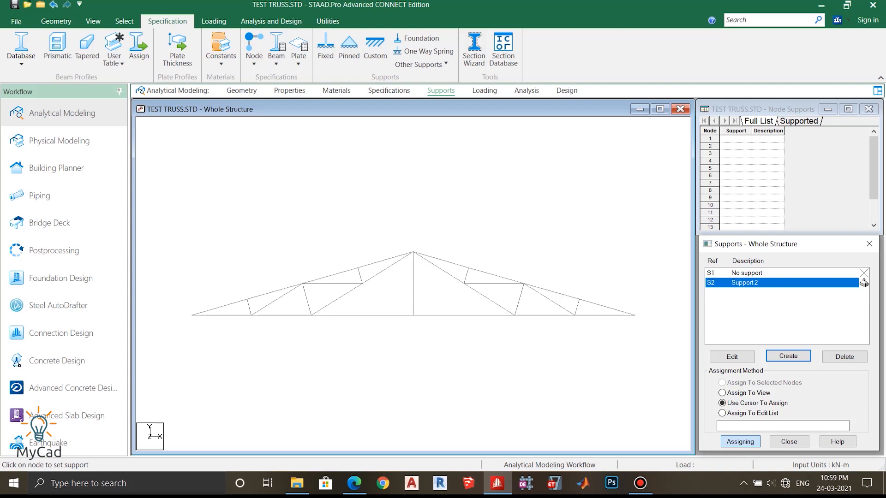
click(635, 315)
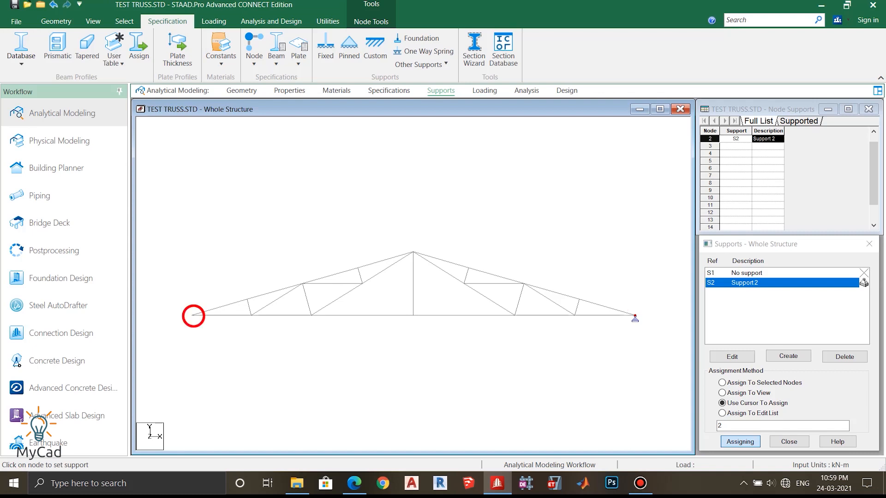
click(193, 316)
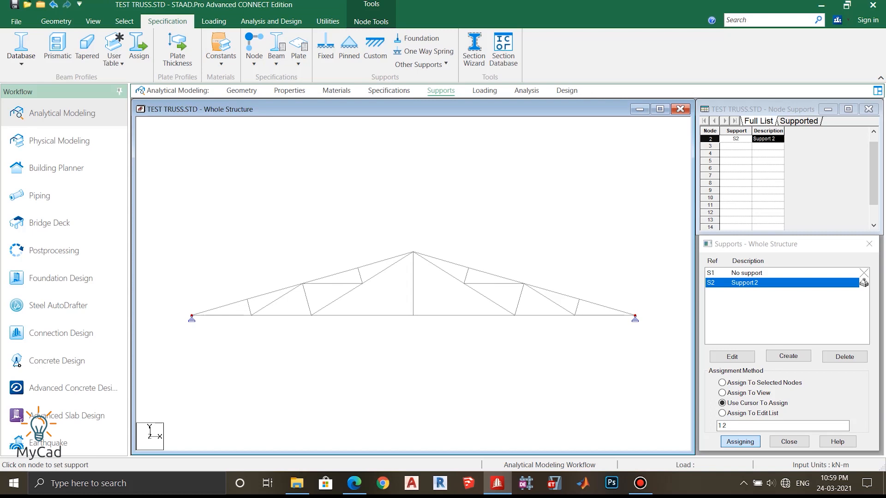
key(Escape)
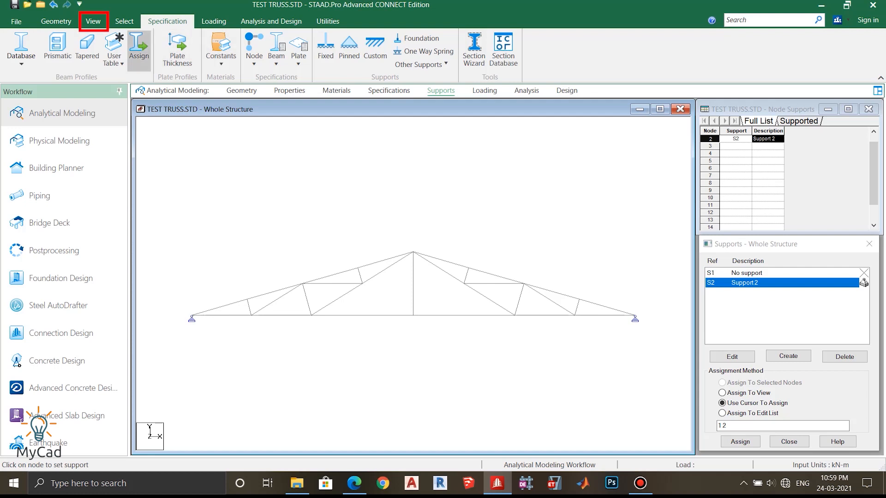
Open a 3D rendered view of the truss structure
click(93, 21)
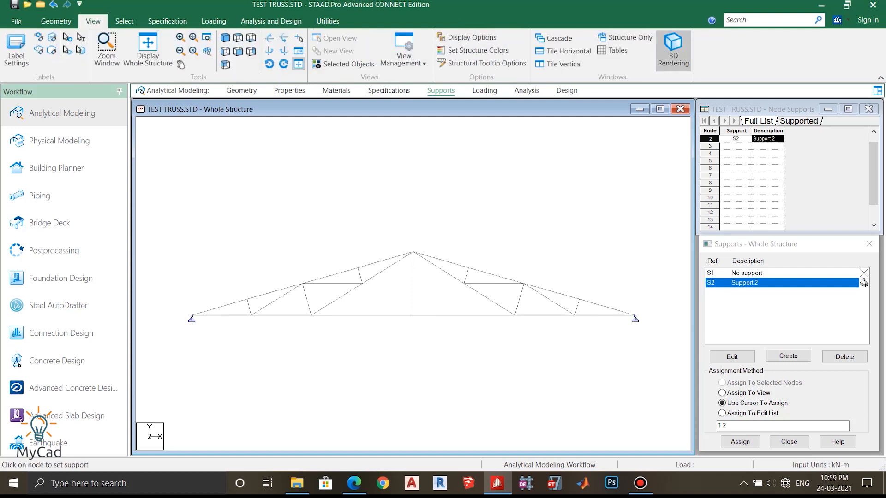
click(673, 50)
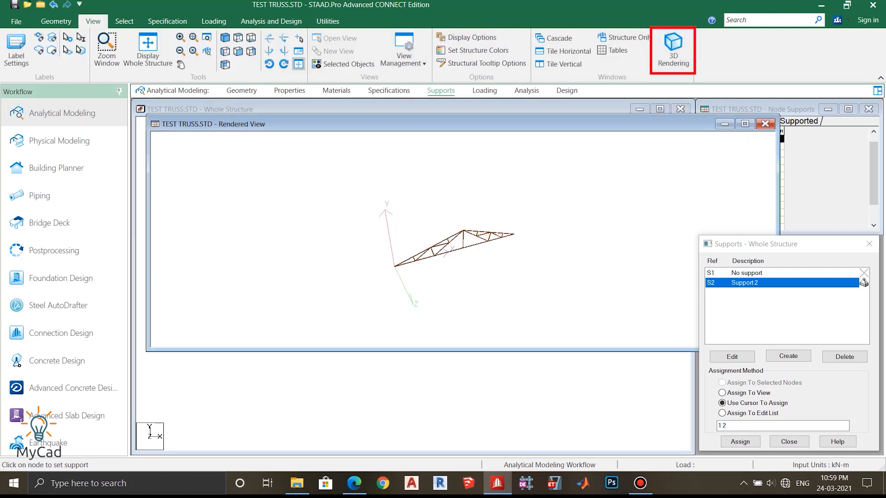